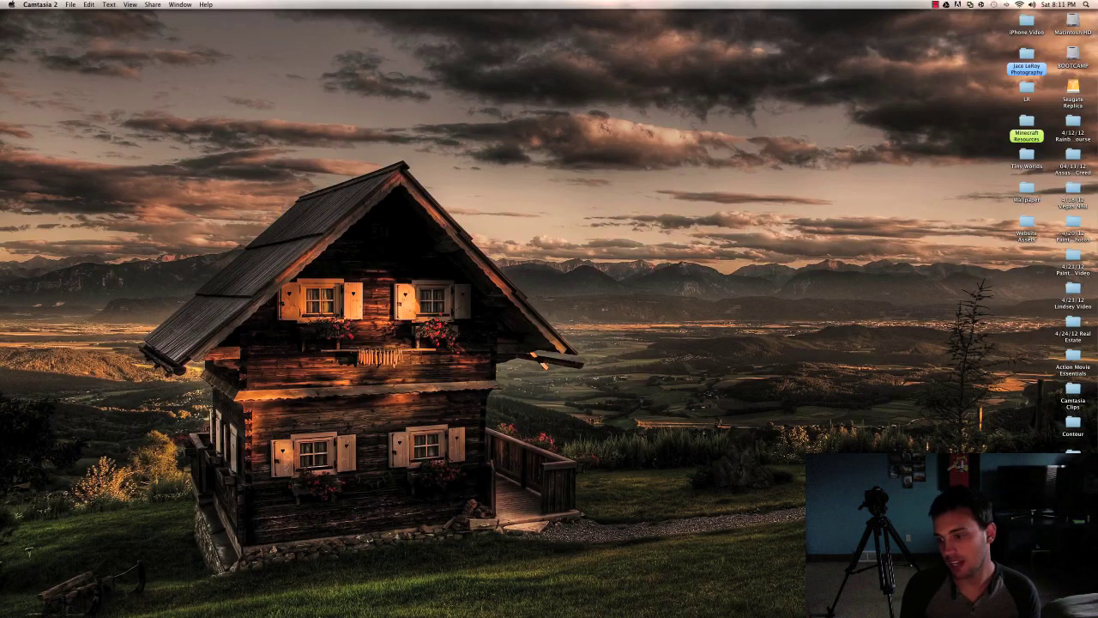
# Open the HDR Tutorial folder in Finder and preview IMG_7942, IMG_7943 and IMG_7944.CR2.
pyautogui.click(640, 287)
pyautogui.press('super+n')
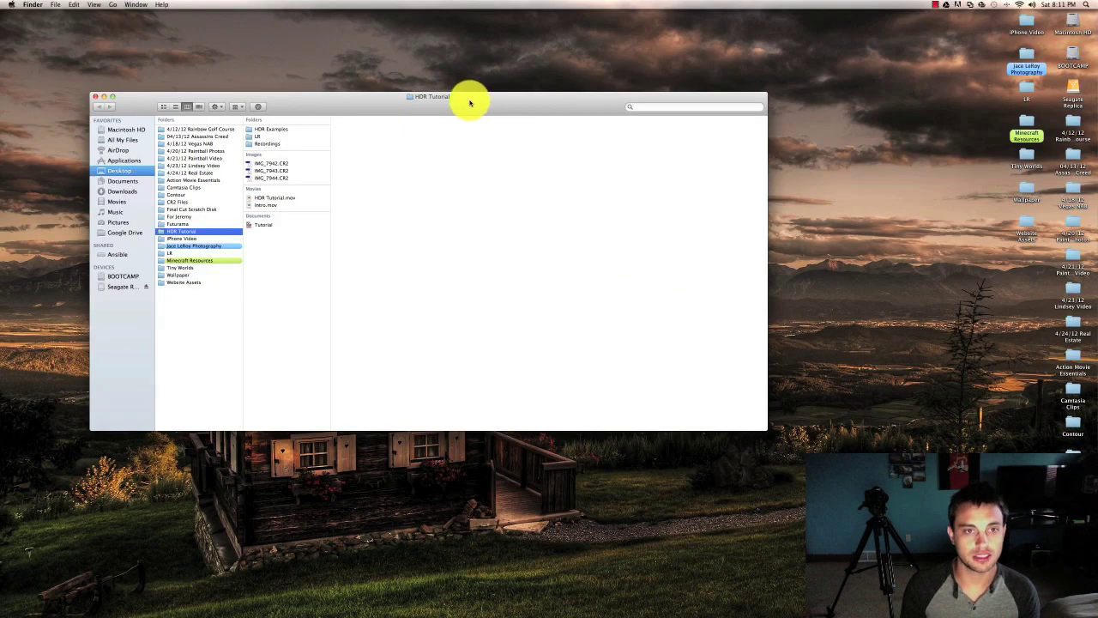
pyautogui.moveTo(470, 103); pyautogui.dragTo(522, 77)
pyautogui.click(341, 138)
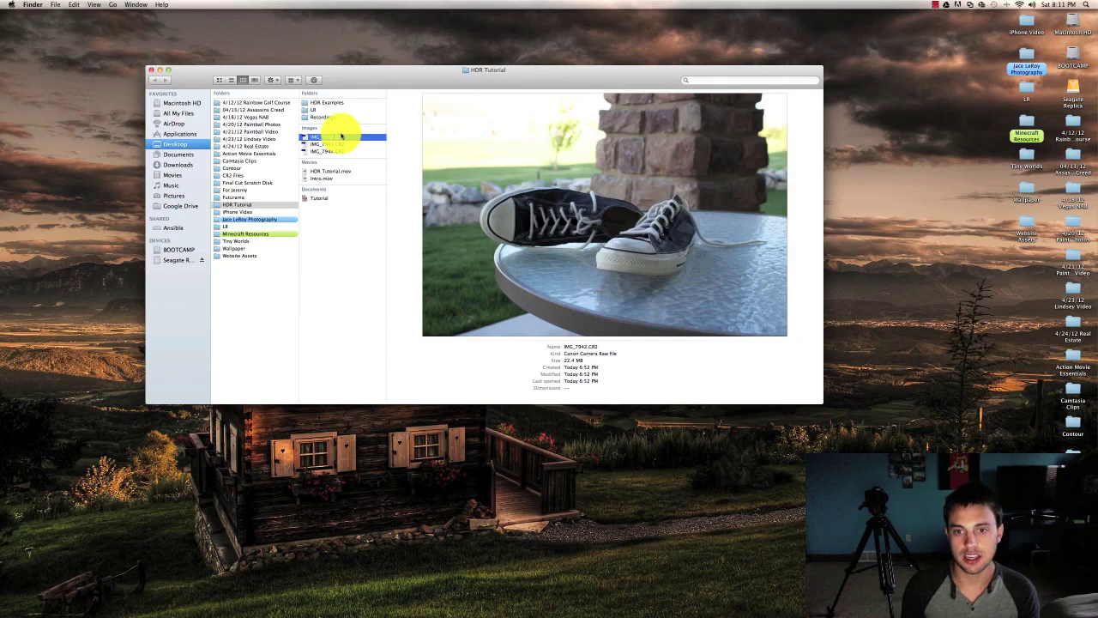
pyautogui.press('Down')
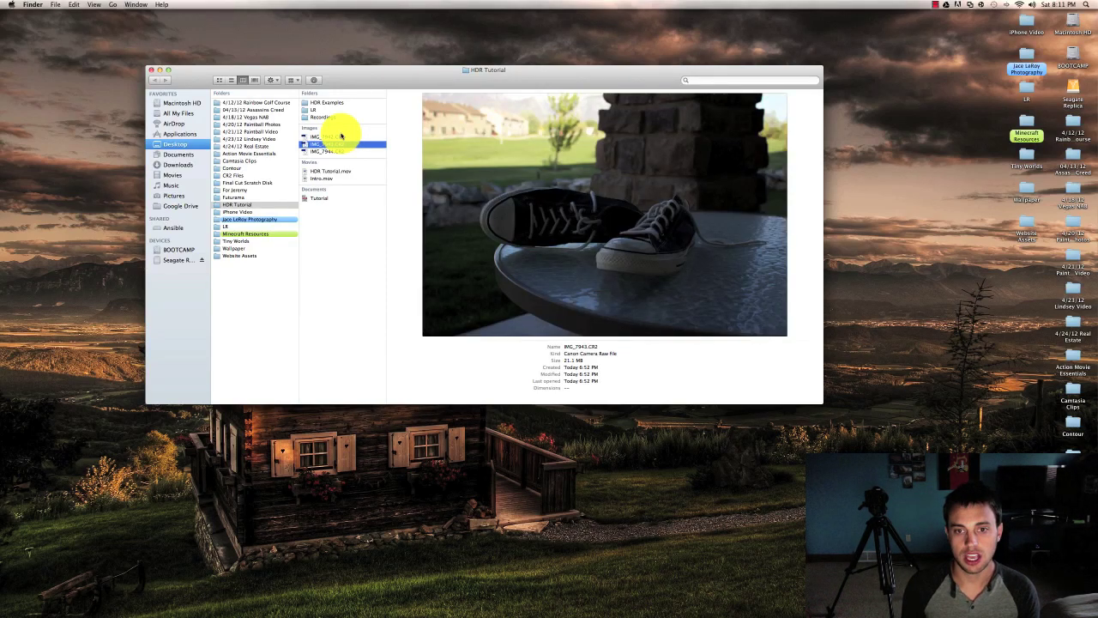
pyautogui.press('Down')
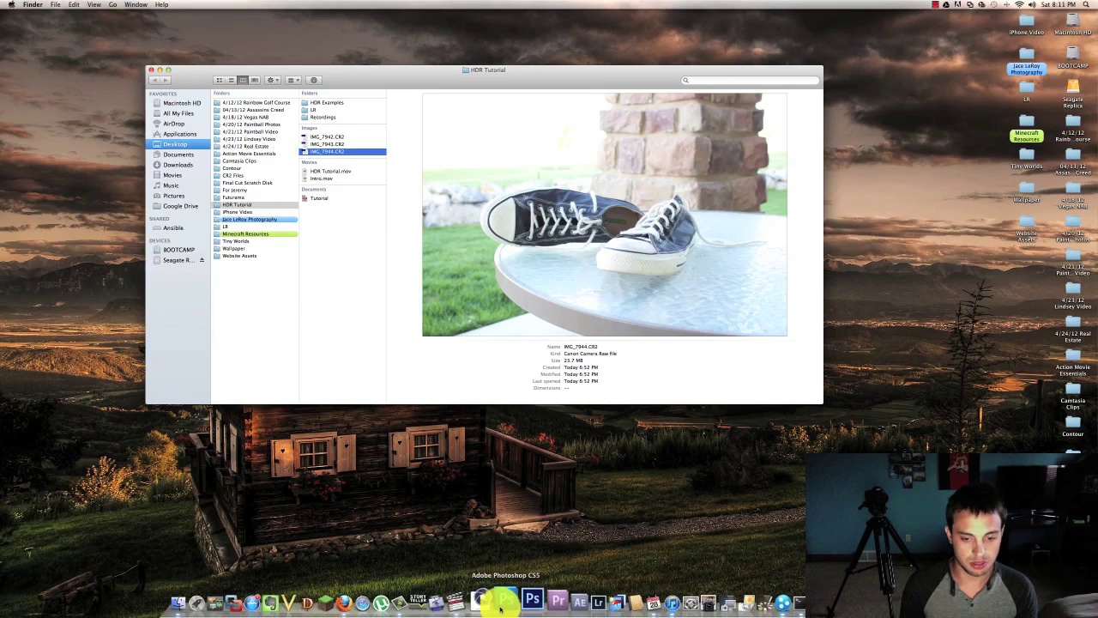
# Launch Photomatix Pro from the Dock and move the Finder folder window aside.
pyautogui.click(603, 598)
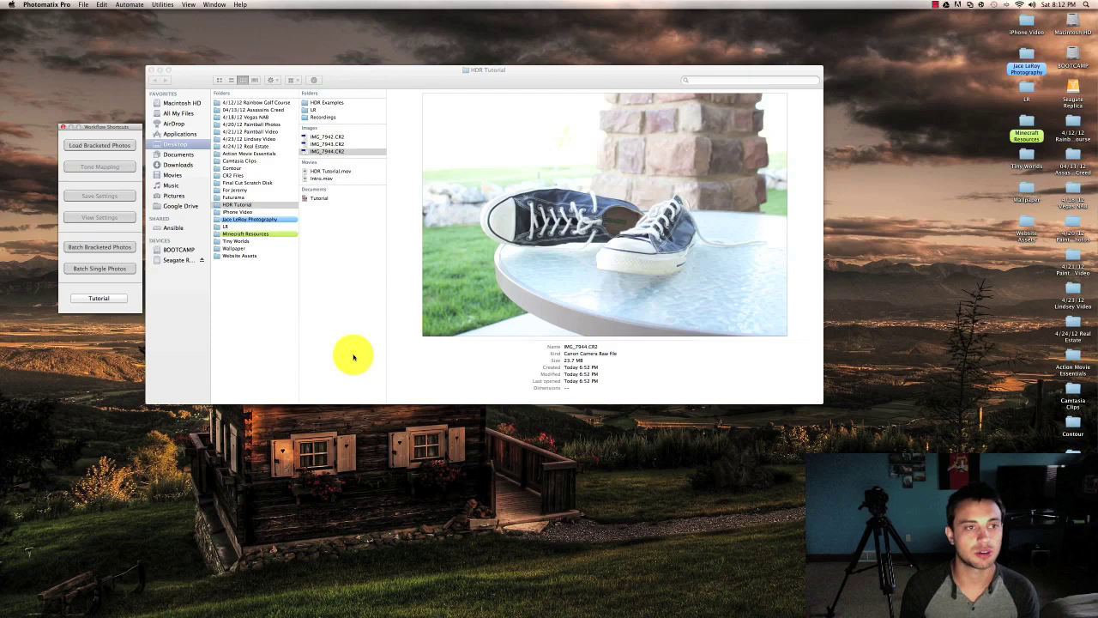
pyautogui.moveTo(192, 68); pyautogui.dragTo(276, 125)
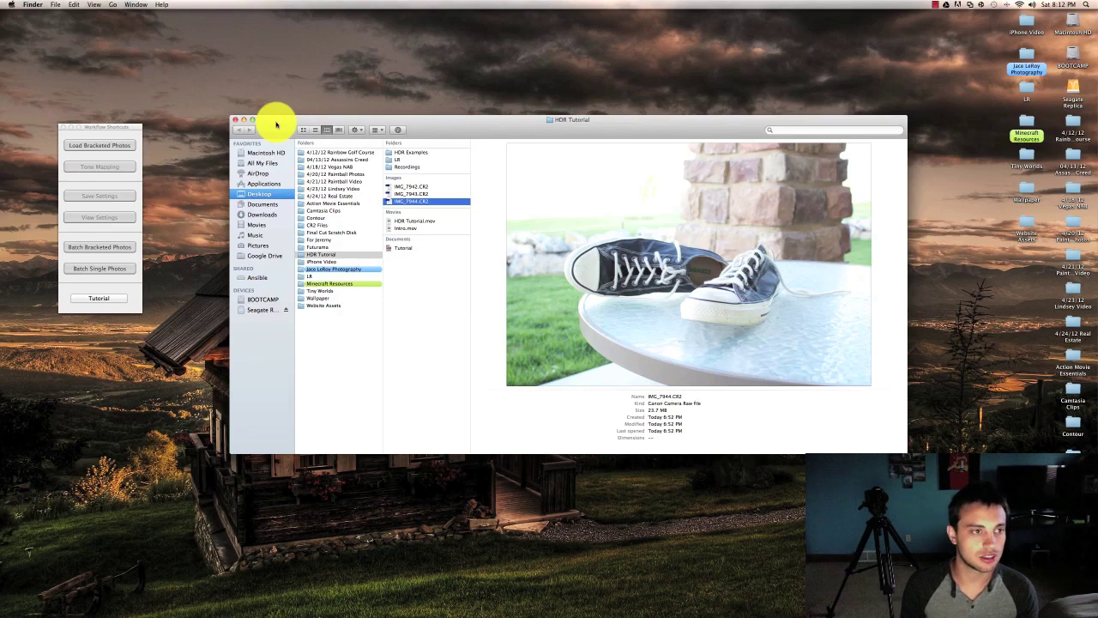
pyautogui.moveTo(276, 124); pyautogui.dragTo(252, 132)
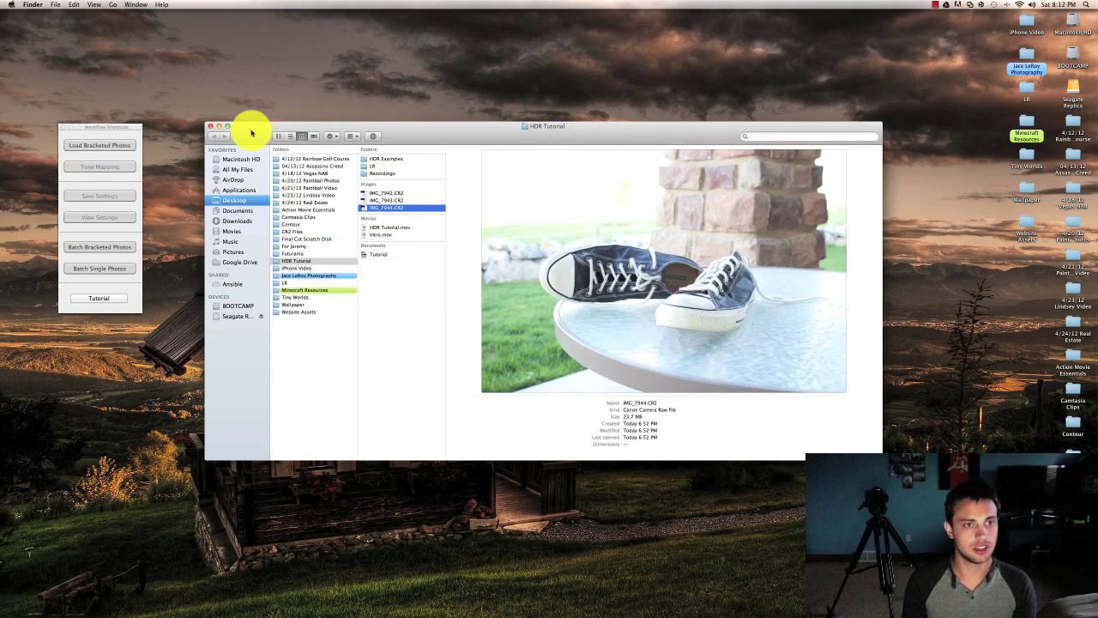
pyautogui.moveTo(251, 133); pyautogui.dragTo(228, 137)
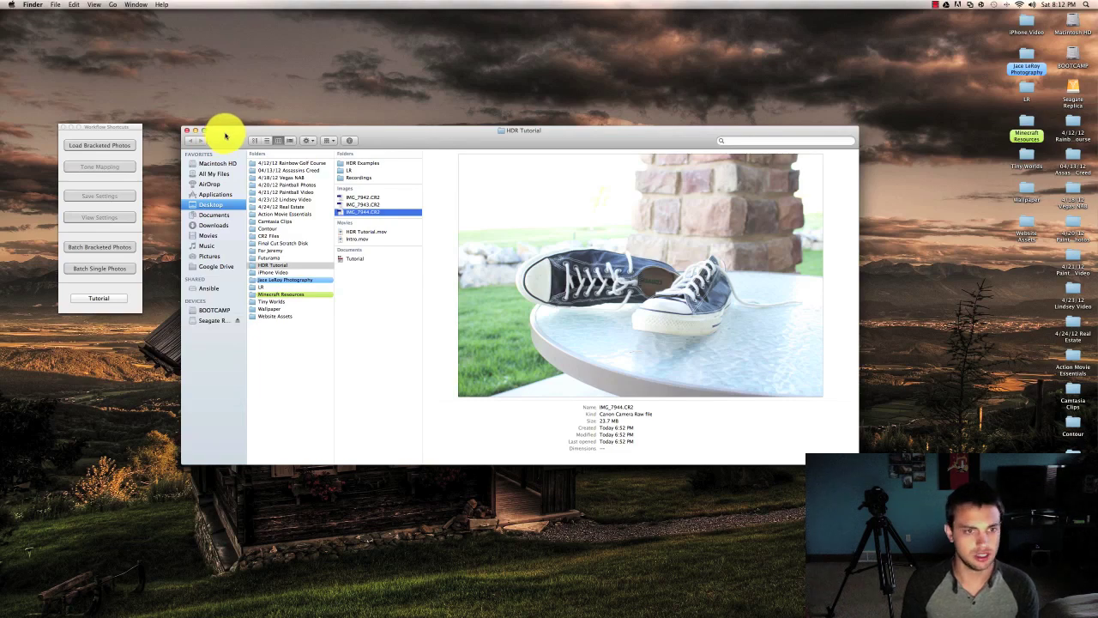
# Load IMG_7942–7944.CR2 from HDR Tutorial as the bracketed photos to merge.
pyautogui.click(103, 146)
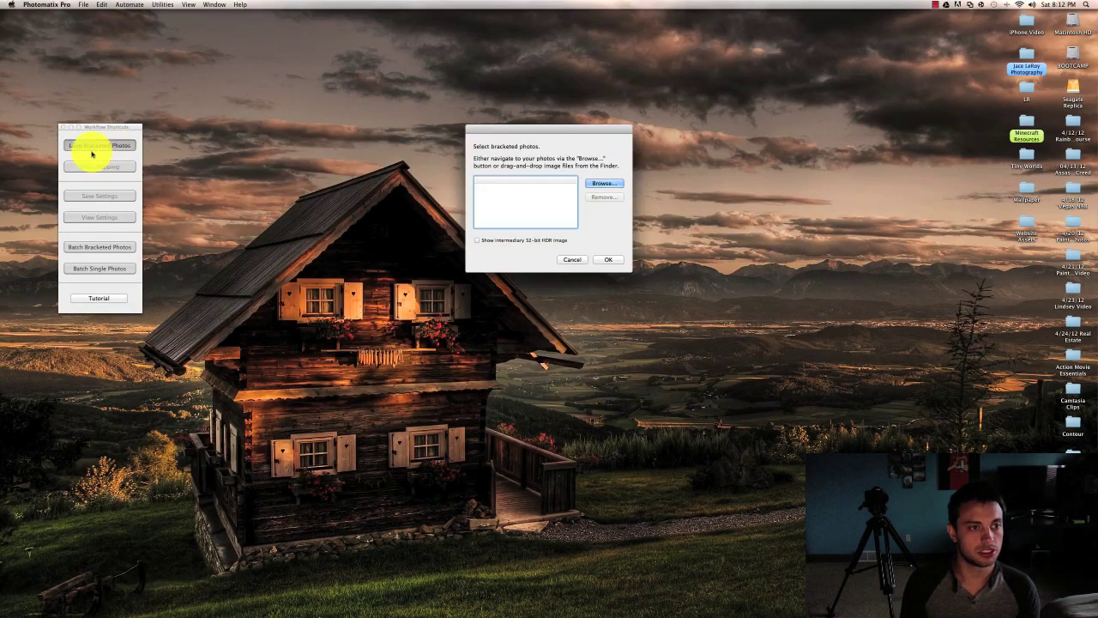
pyautogui.moveTo(596, 138); pyautogui.dragTo(315, 136)
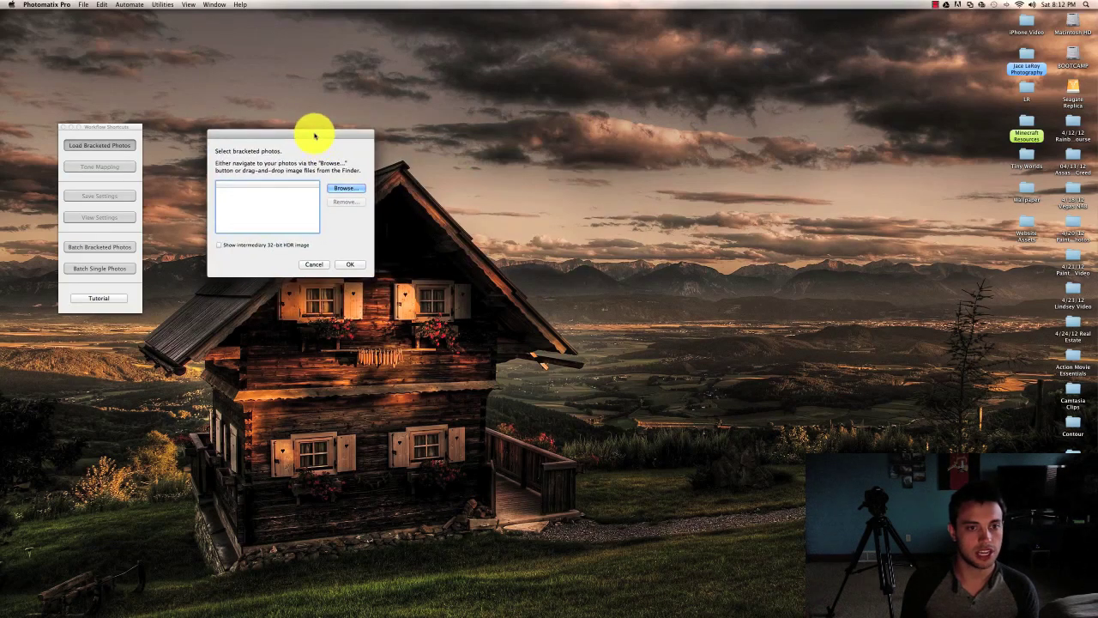
pyautogui.click(355, 190)
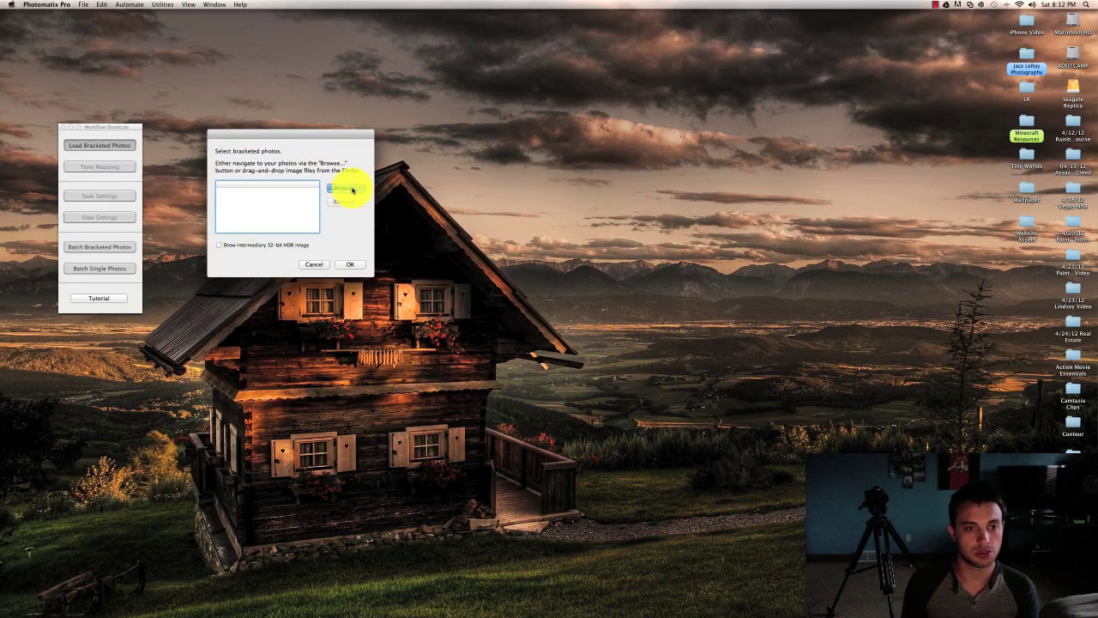
pyautogui.click(339, 204)
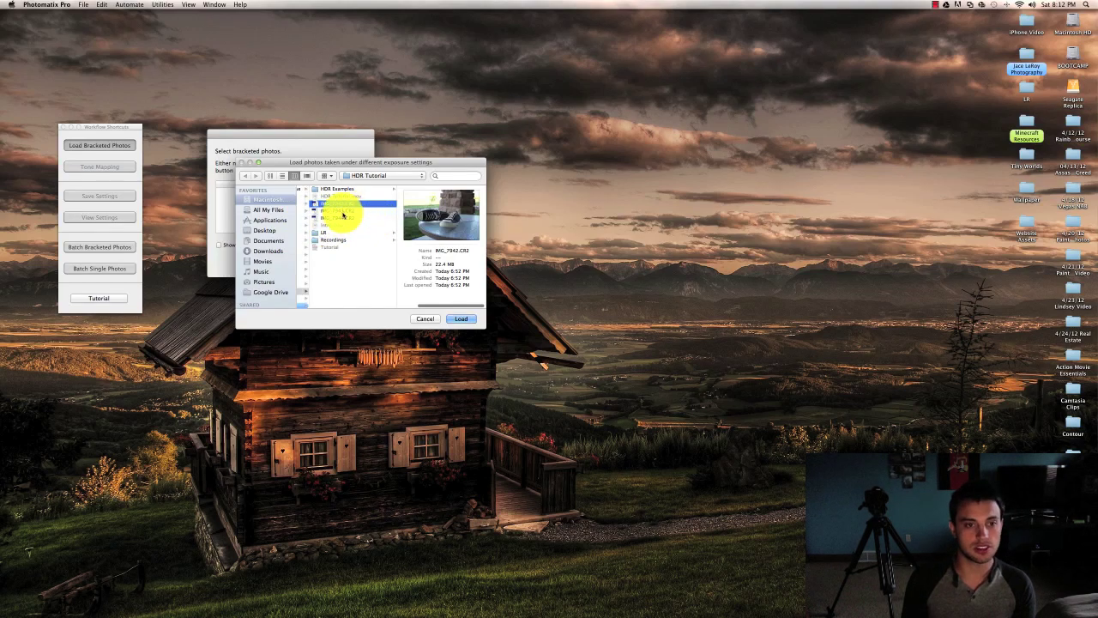
pyautogui.keyDown('shift'); pyautogui.click(348, 217); pyautogui.keyUp('shift')
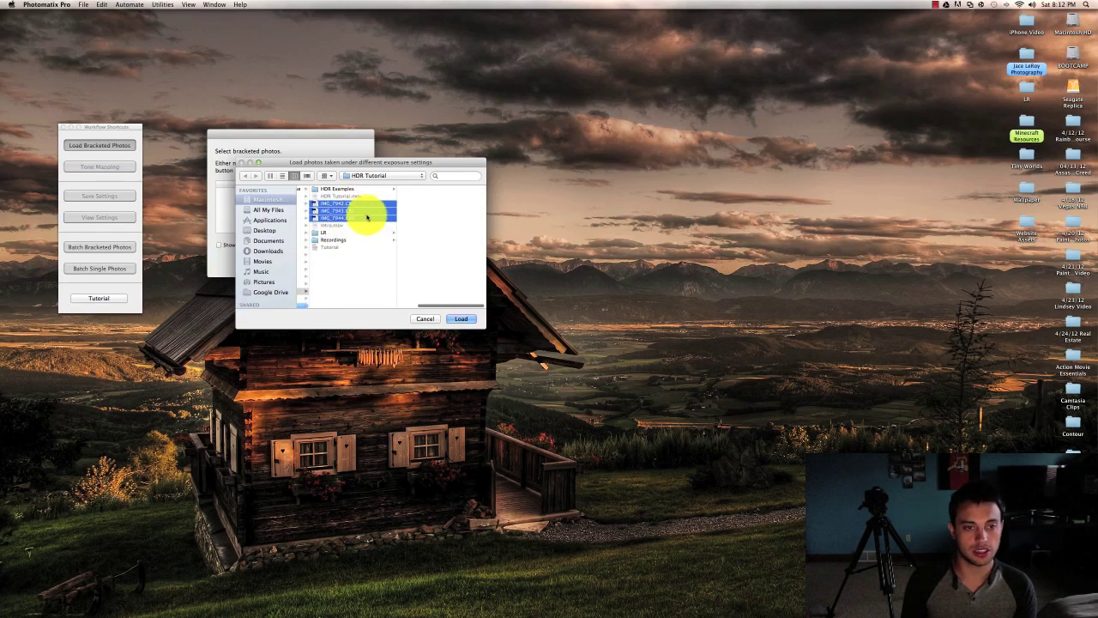
pyautogui.click(458, 316)
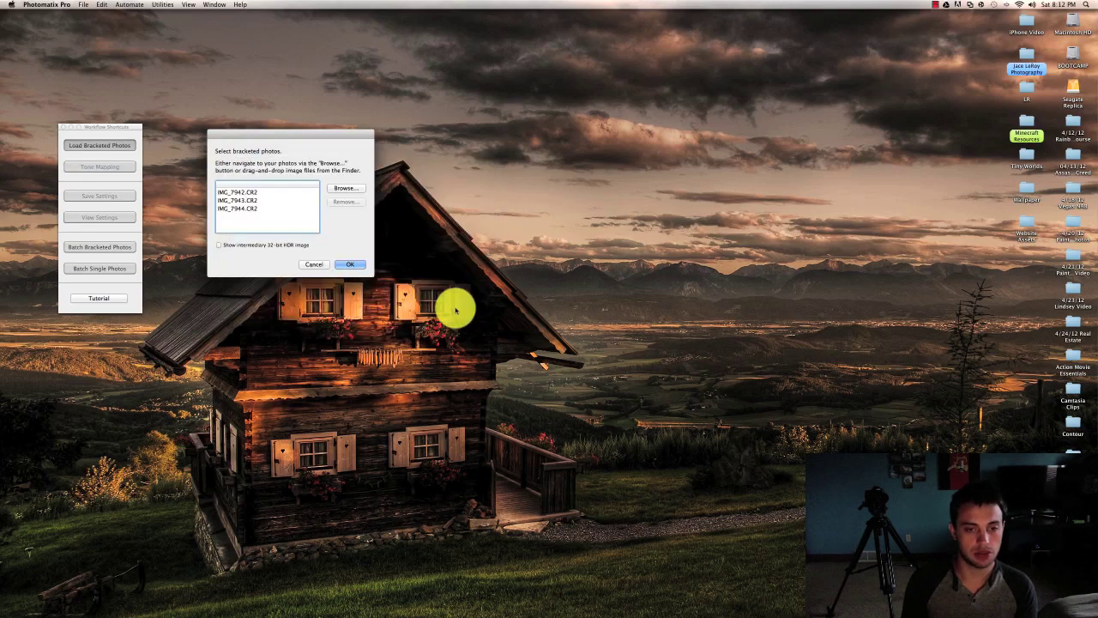
pyautogui.moveTo(307, 133); pyautogui.dragTo(252, 128)
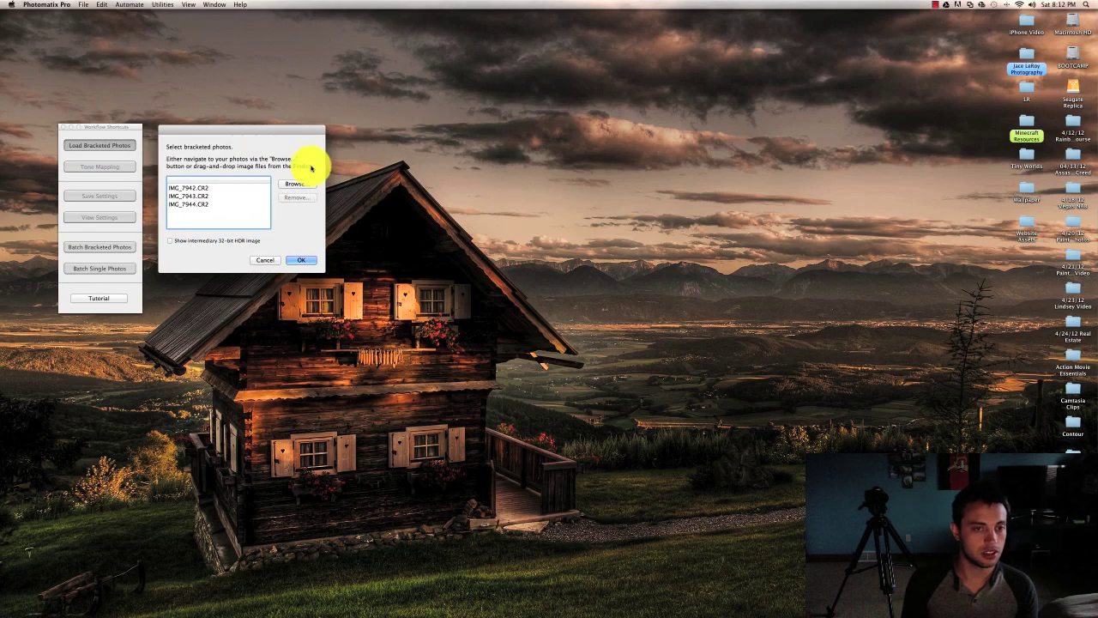
# Preprocess the three exposures with alignment, chromatic aberration reduction and As Shot white balance.
pyautogui.click(301, 259)
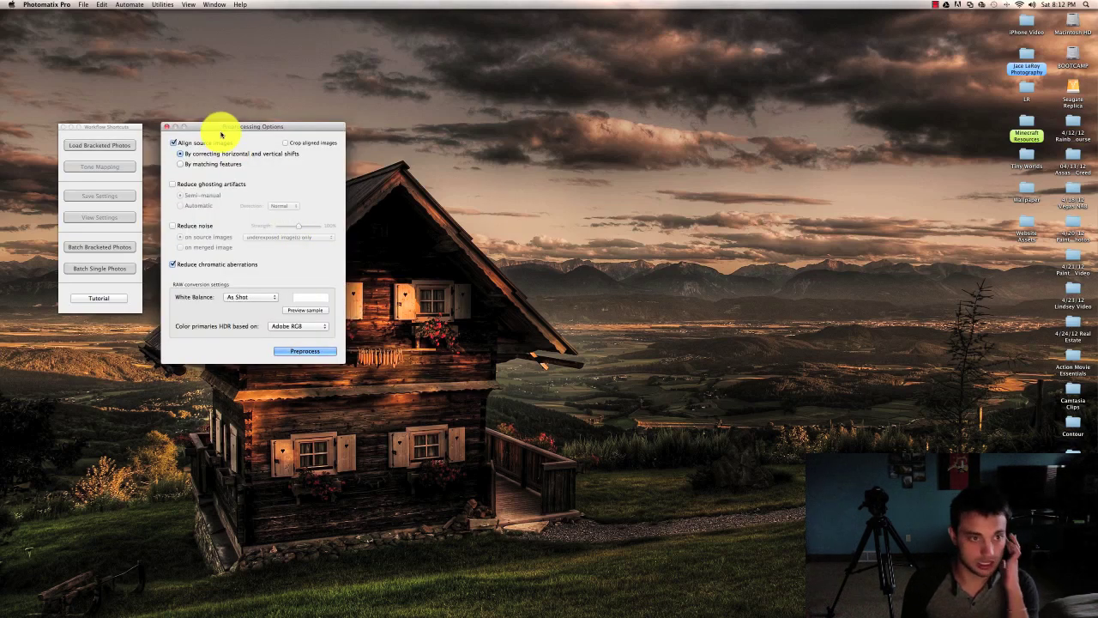
pyautogui.moveTo(228, 128); pyautogui.dragTo(222, 138)
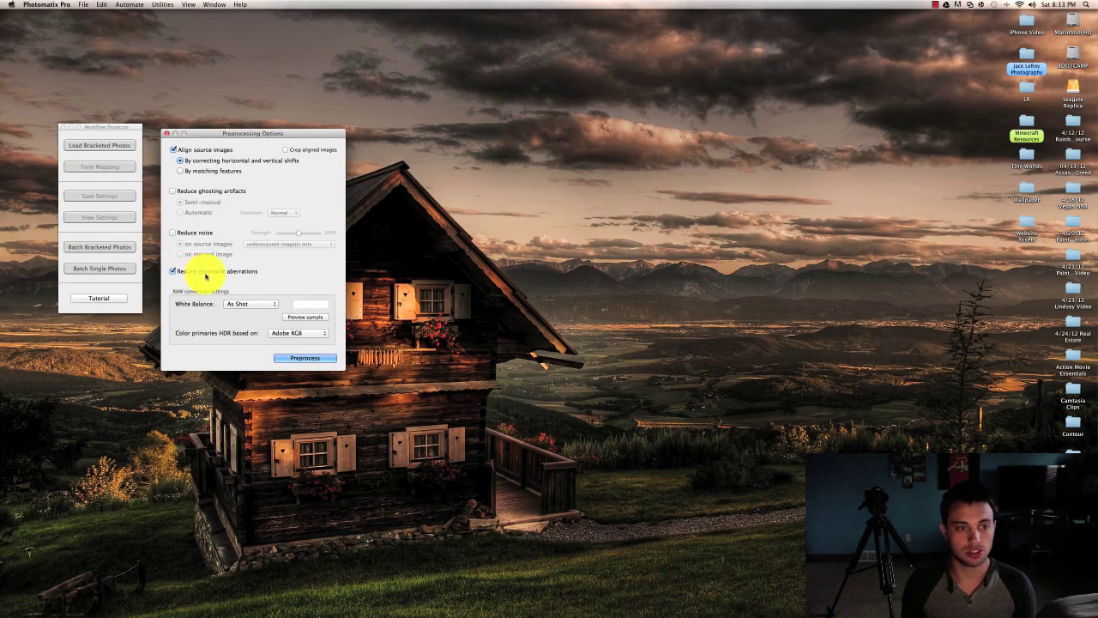
pyautogui.moveTo(206, 276)
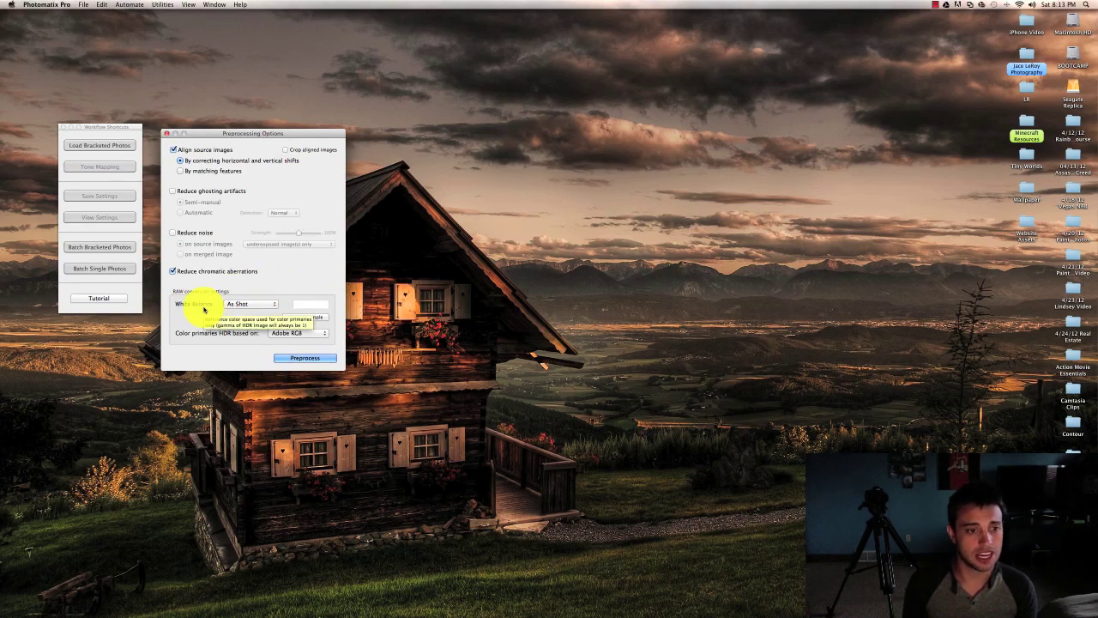
pyautogui.click(272, 305)
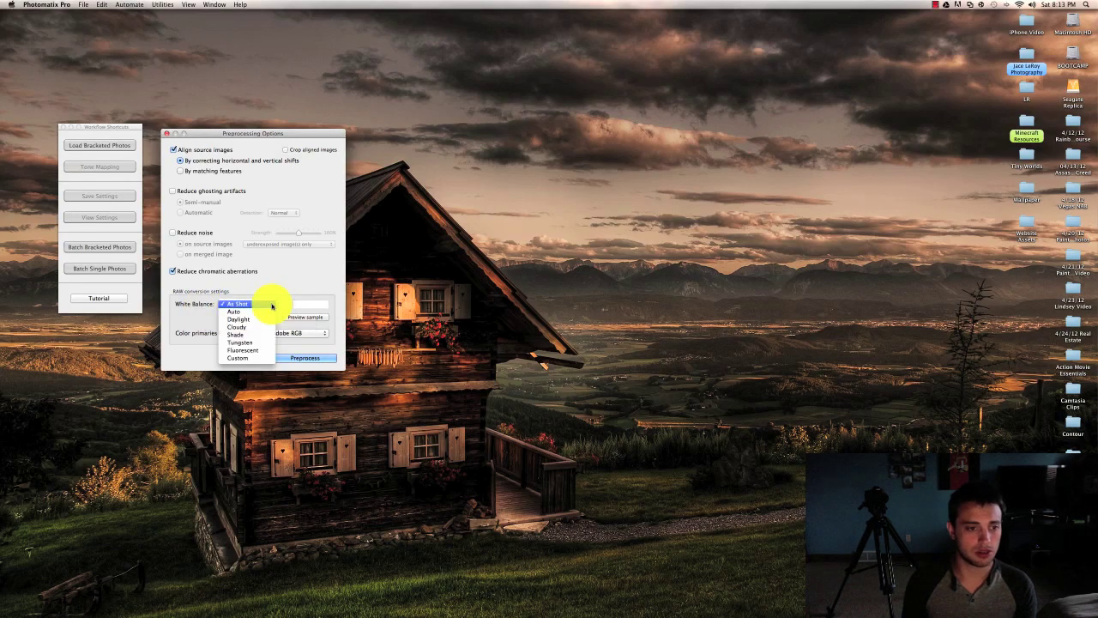
pyautogui.click(189, 329)
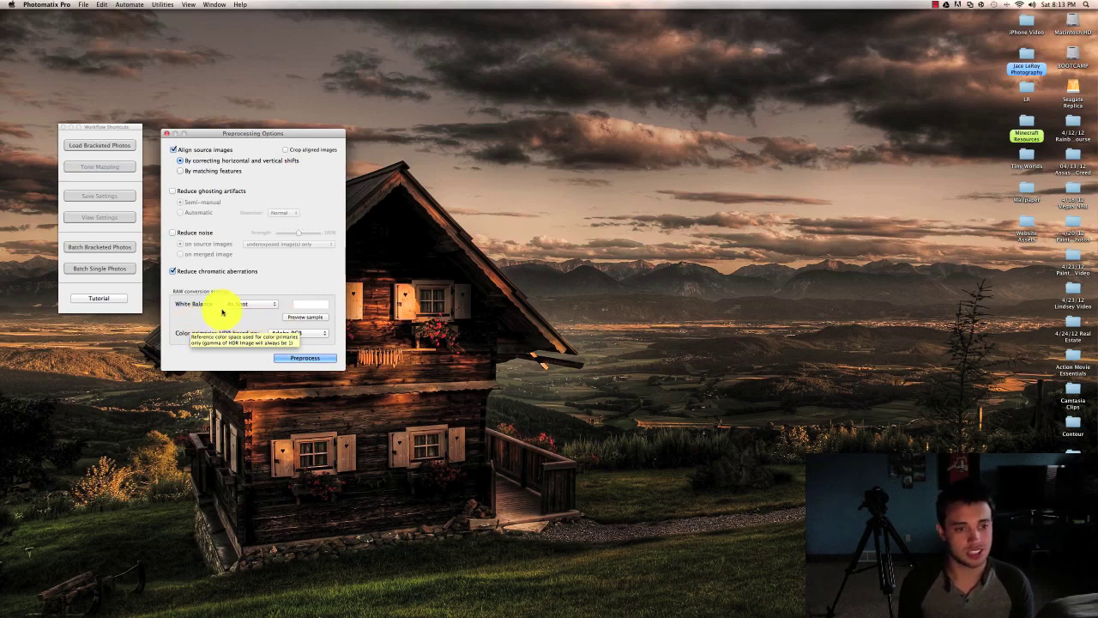
pyautogui.click(307, 359)
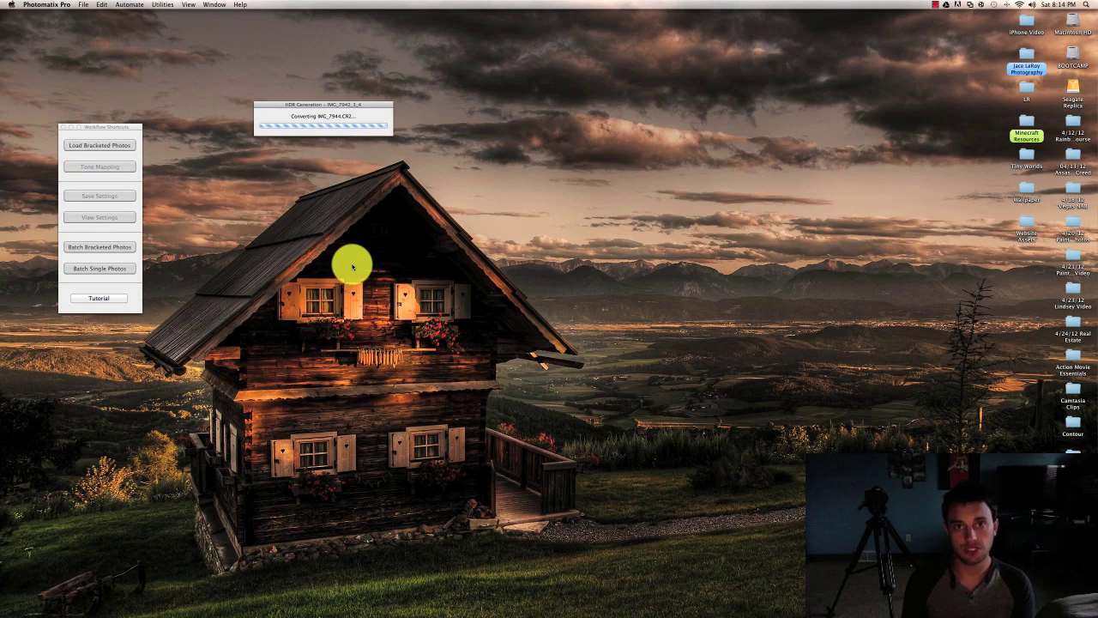
# Move the HDR Generation progress window aside while the merge finishes.
pyautogui.moveTo(314, 104); pyautogui.dragTo(223, 130)
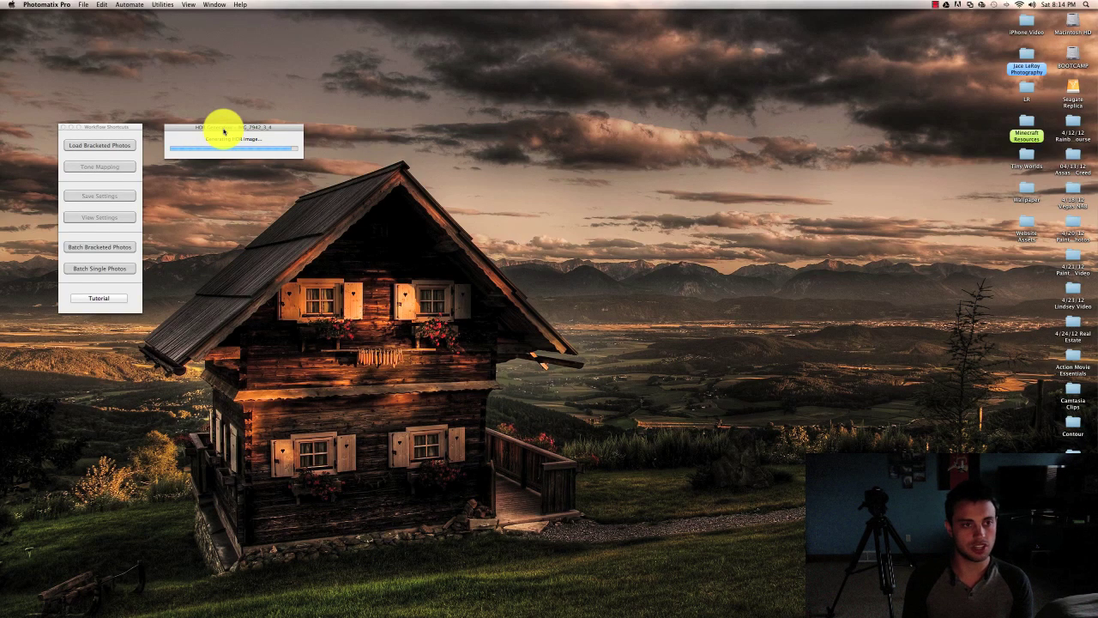
pyautogui.moveTo(223, 128); pyautogui.dragTo(214, 130)
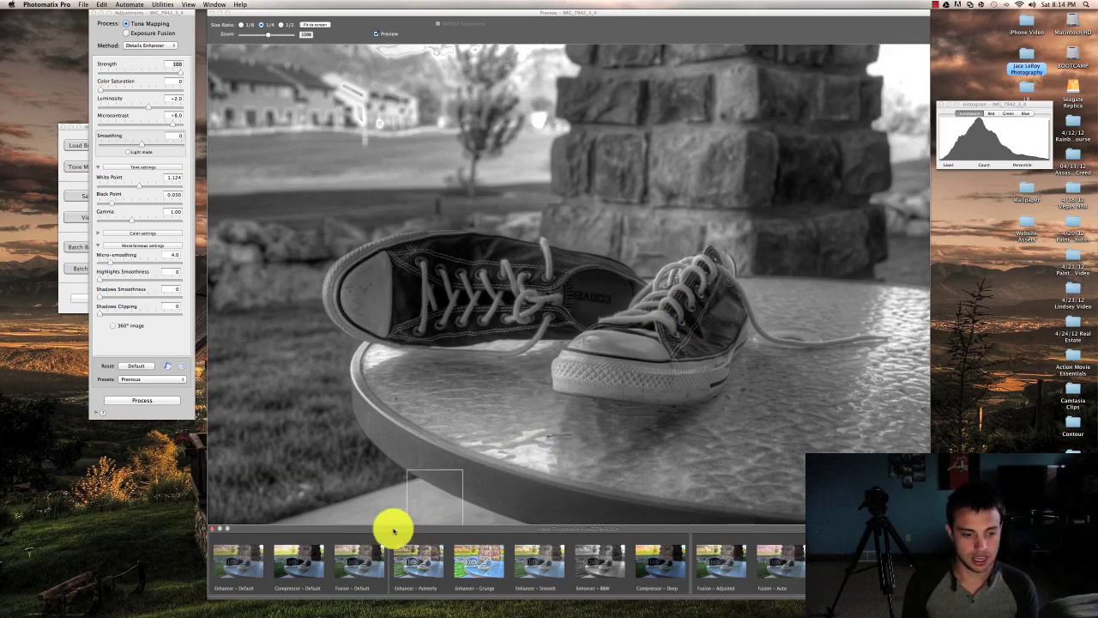
# Try the Compressor, Fusion, Grunge, Smooth, Deep and Auto presets, finishing on Enhancer - Painterly.
pyautogui.click(300, 562)
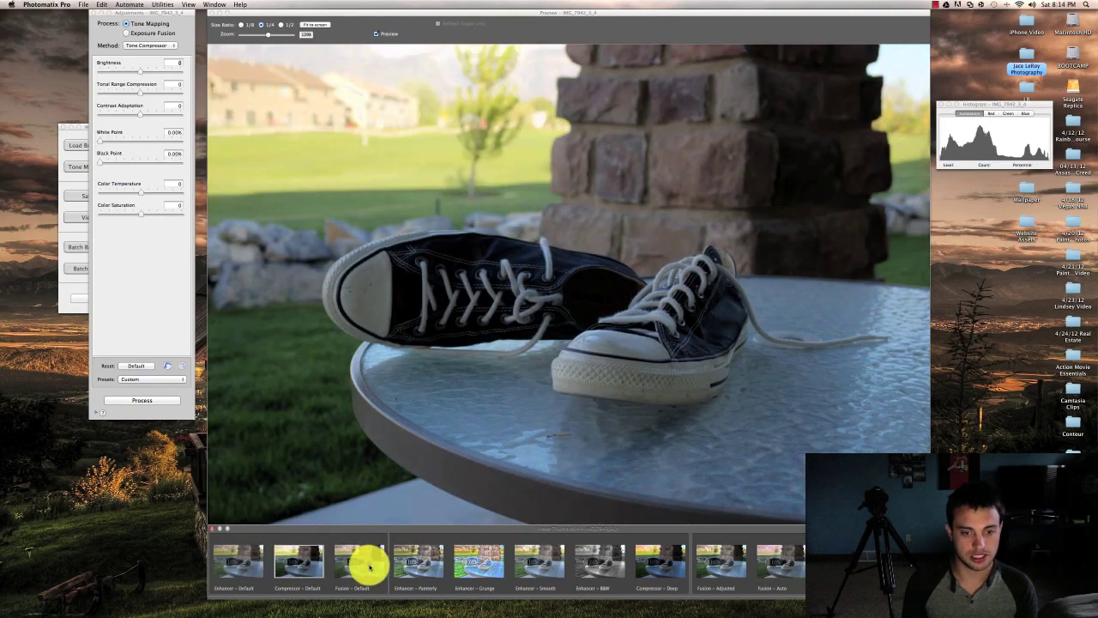
pyautogui.click(378, 566)
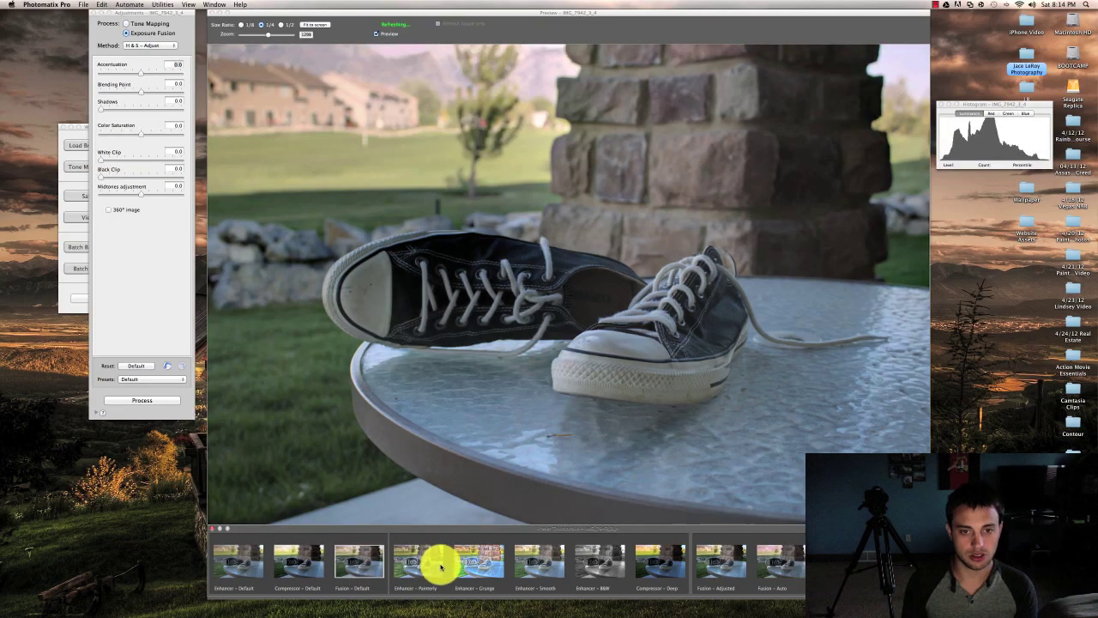
pyautogui.click(483, 566)
pyautogui.click(549, 564)
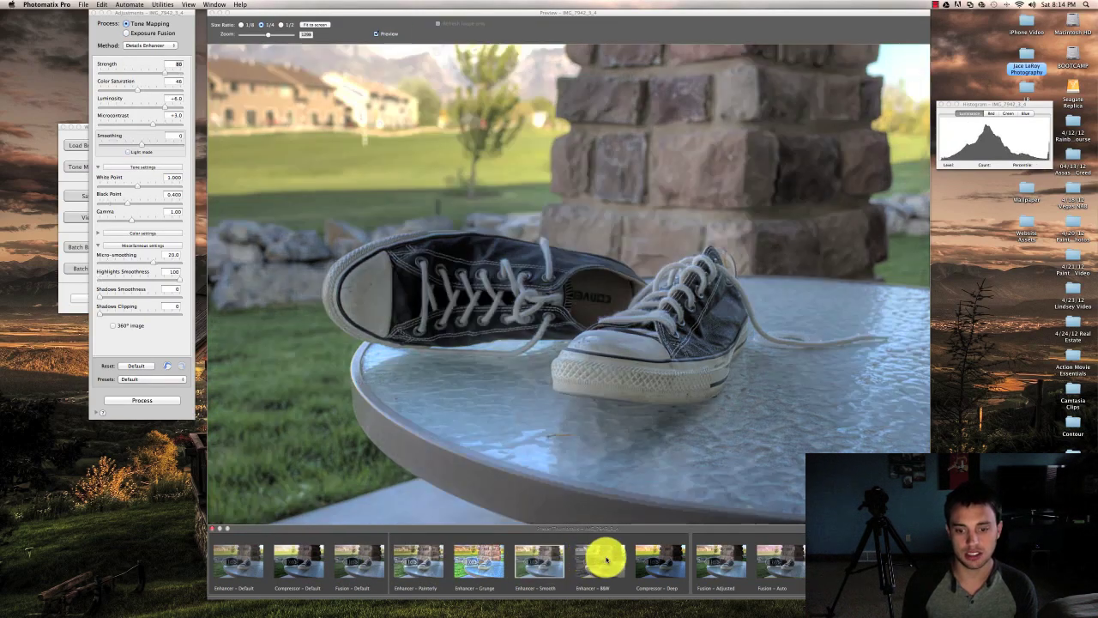
pyautogui.click(667, 562)
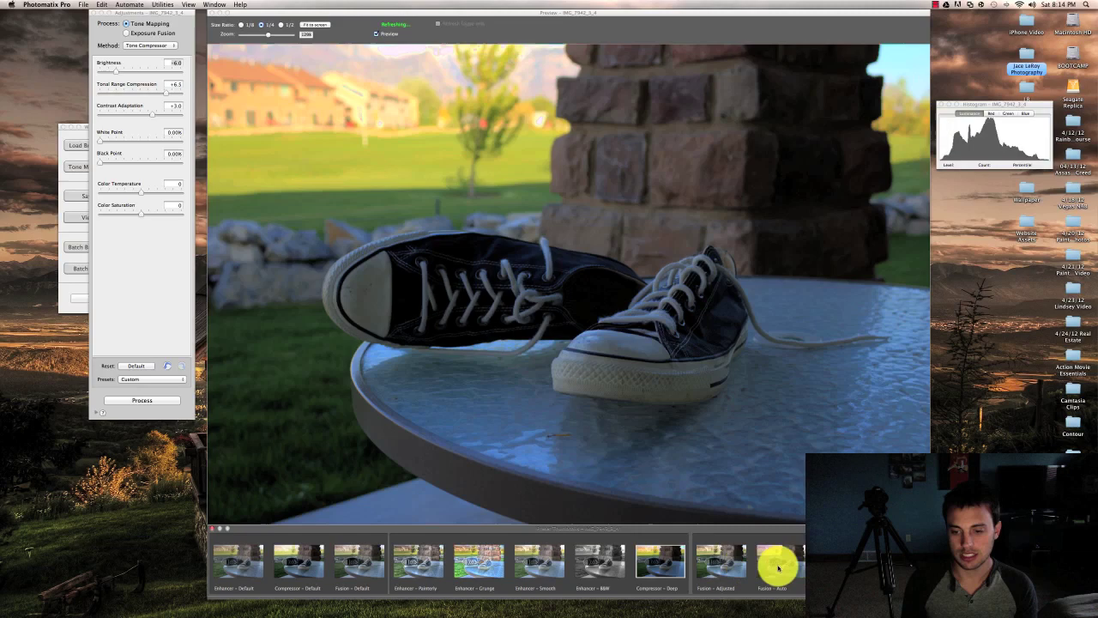
pyautogui.click(781, 564)
pyautogui.click(795, 568)
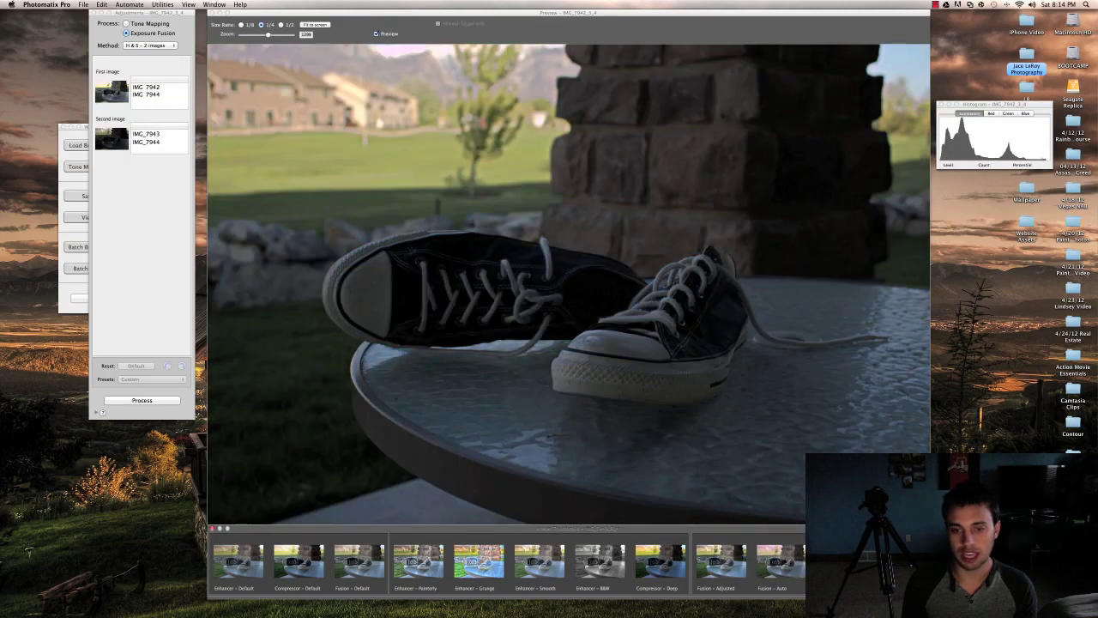
pyautogui.click(429, 566)
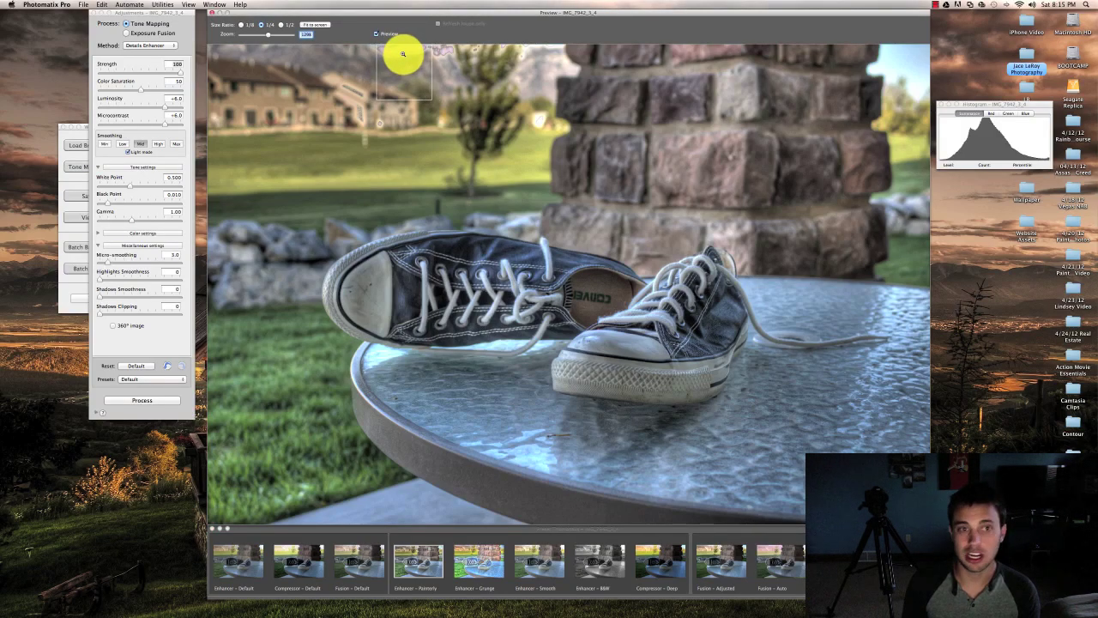
# Inspect the preview's fine detail with the Loupe, then close it.
pyautogui.click(403, 54)
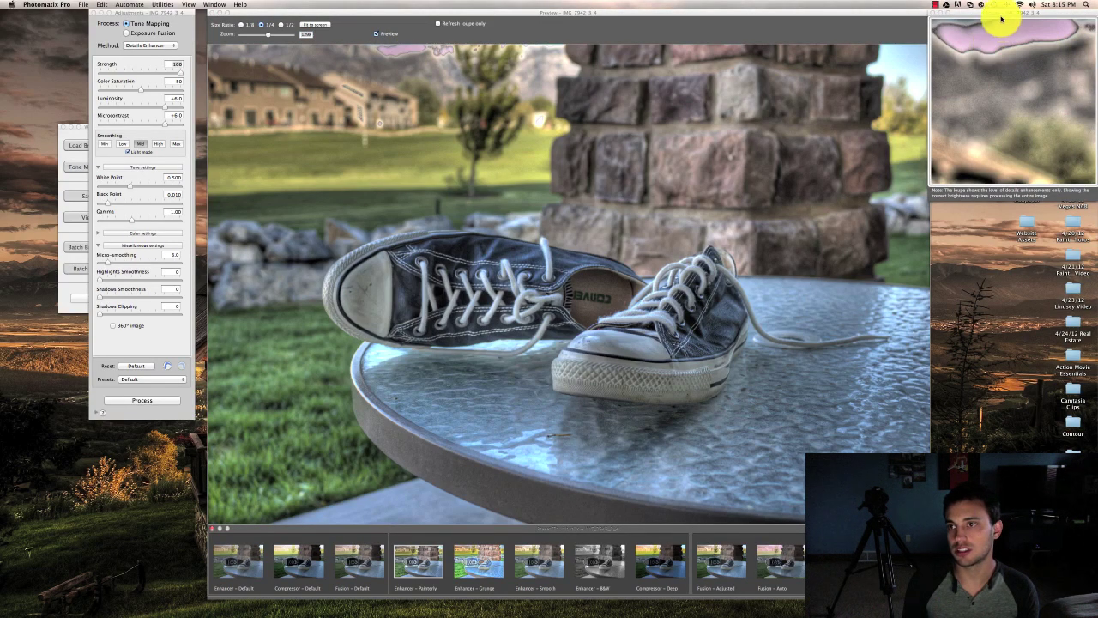
pyautogui.moveTo(1002, 19); pyautogui.dragTo(654, 173)
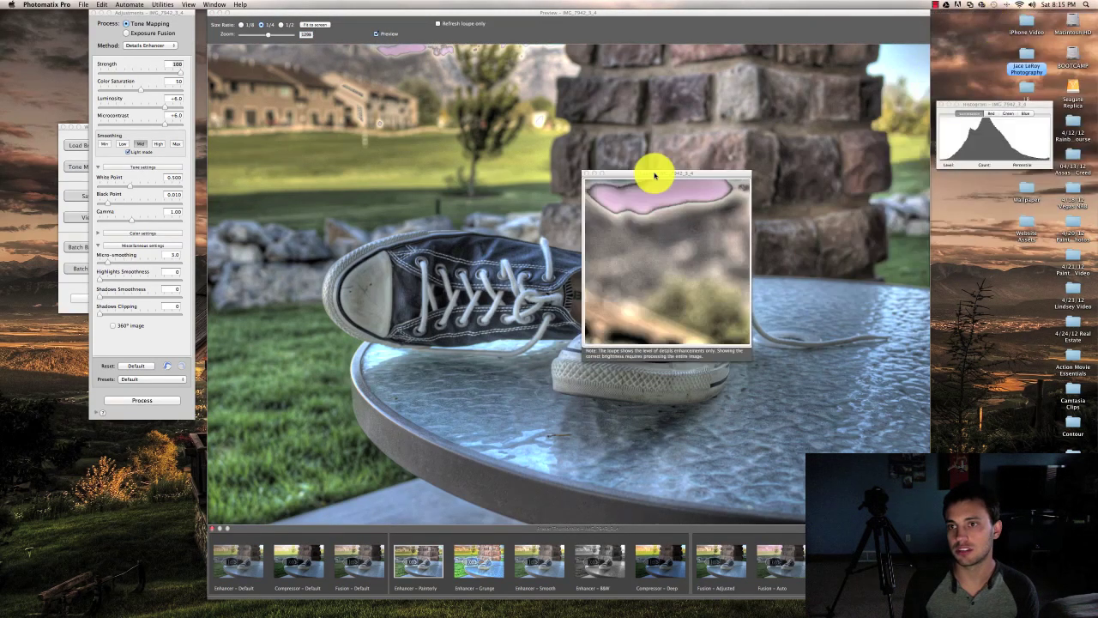
pyautogui.click(588, 175)
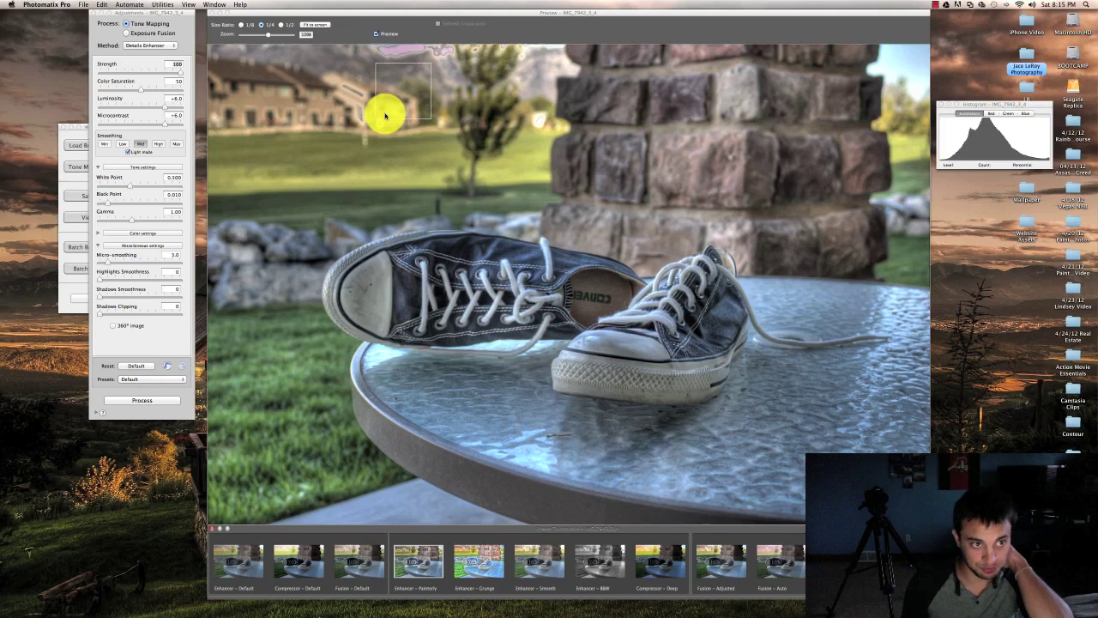
# Lower Strength to 84 and raise Color Saturation to 57 in the Adjustments panel.
pyautogui.moveTo(157, 12); pyautogui.dragTo(160, 27)
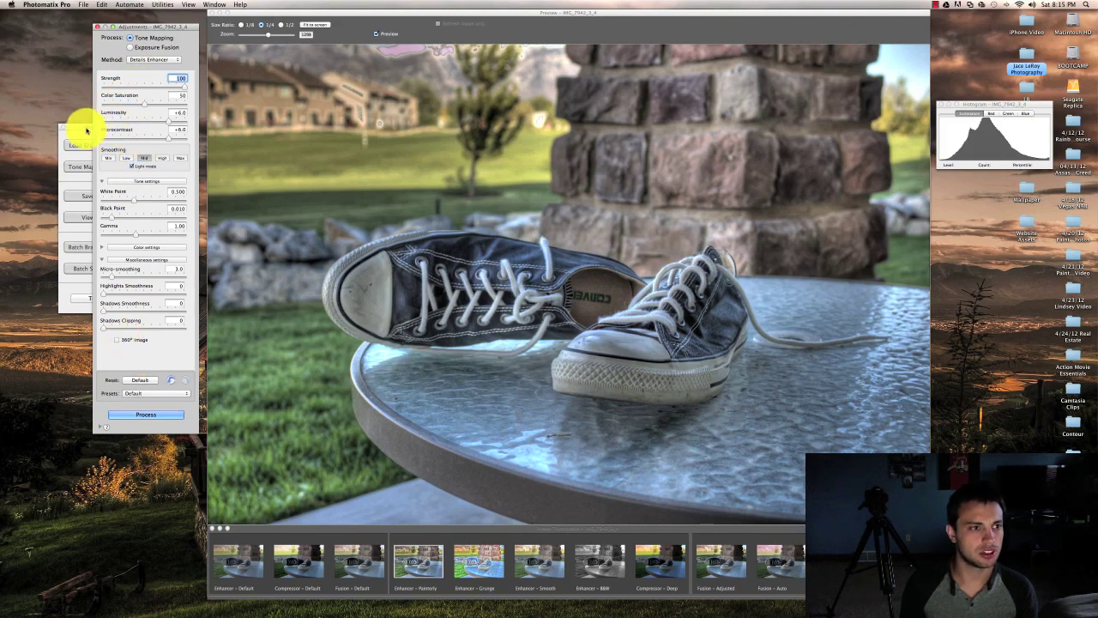
pyautogui.moveTo(86, 129); pyautogui.dragTo(36, 133)
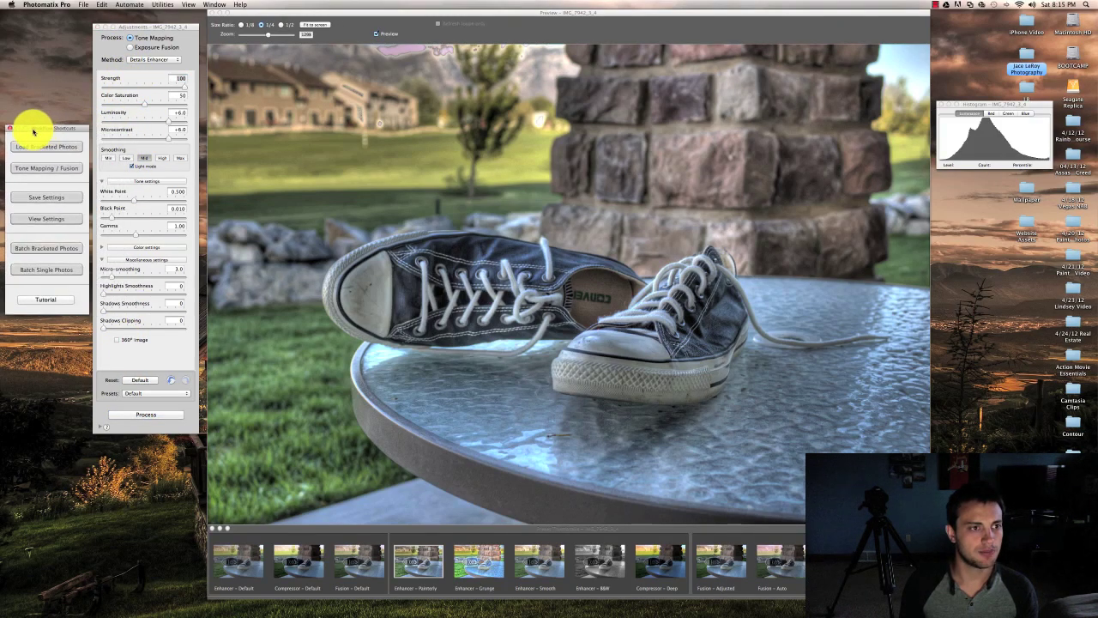
pyautogui.click(155, 38)
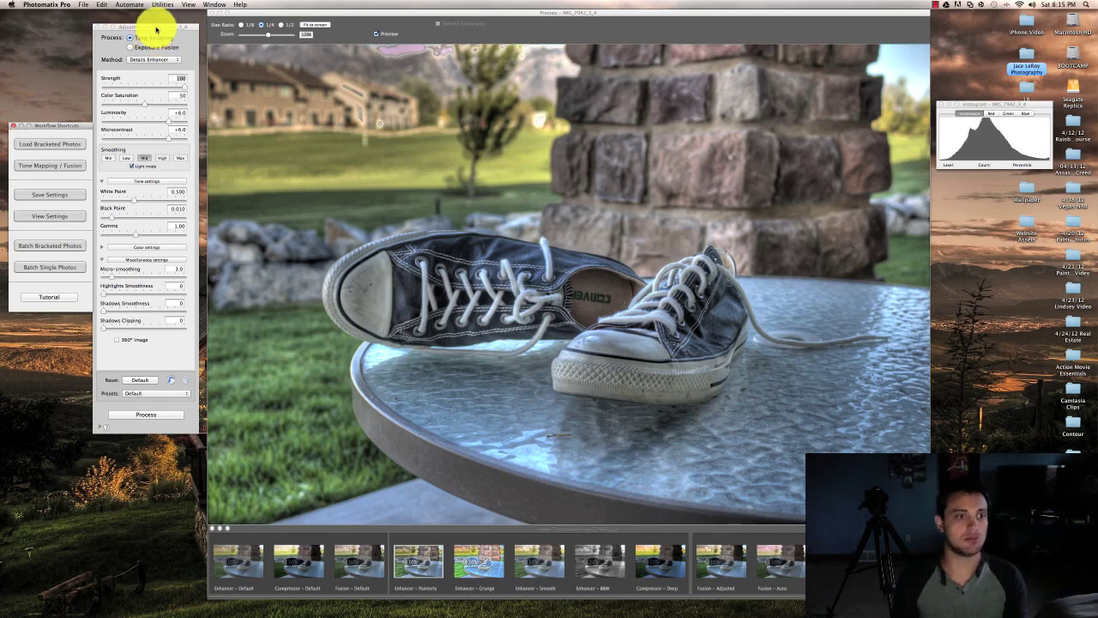
pyautogui.click(157, 29)
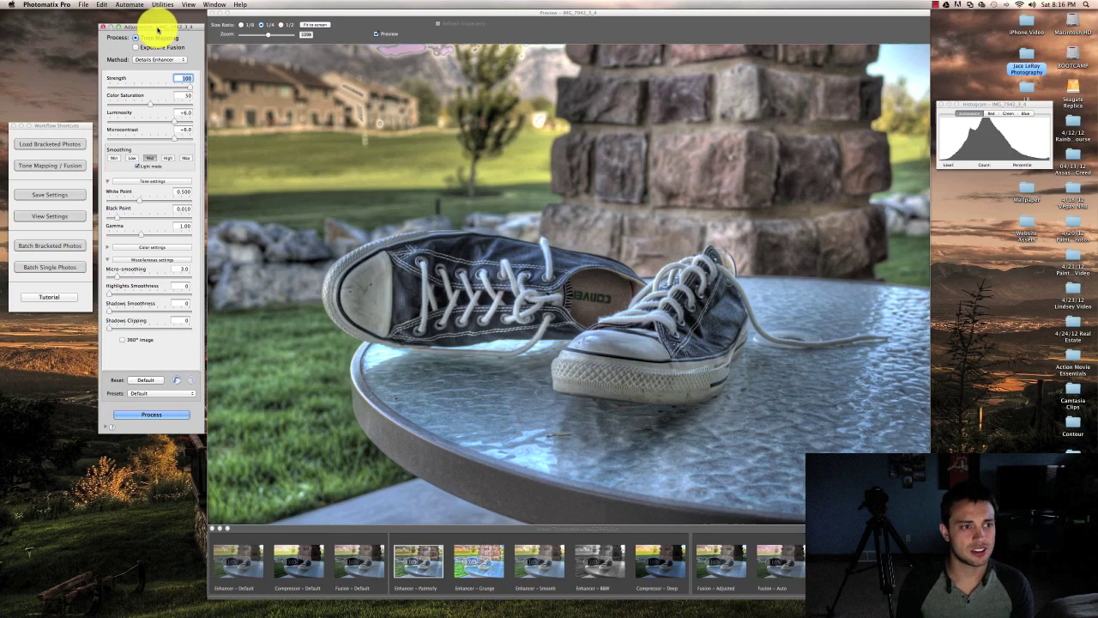
pyautogui.moveTo(155, 31); pyautogui.dragTo(155, 31)
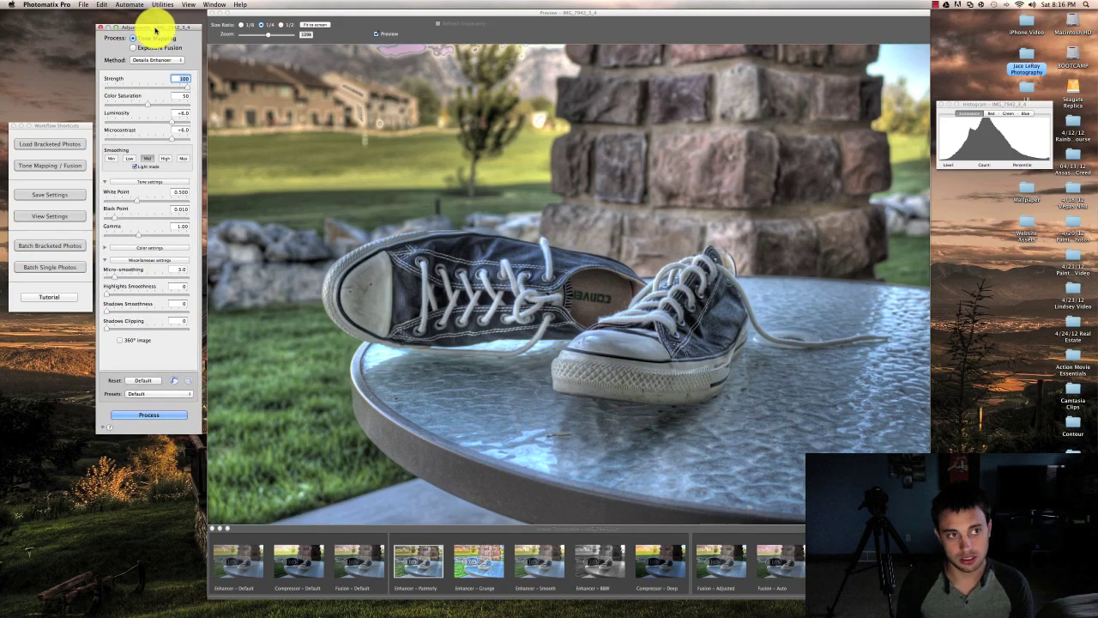
pyautogui.moveTo(179, 91); pyautogui.dragTo(131, 107)
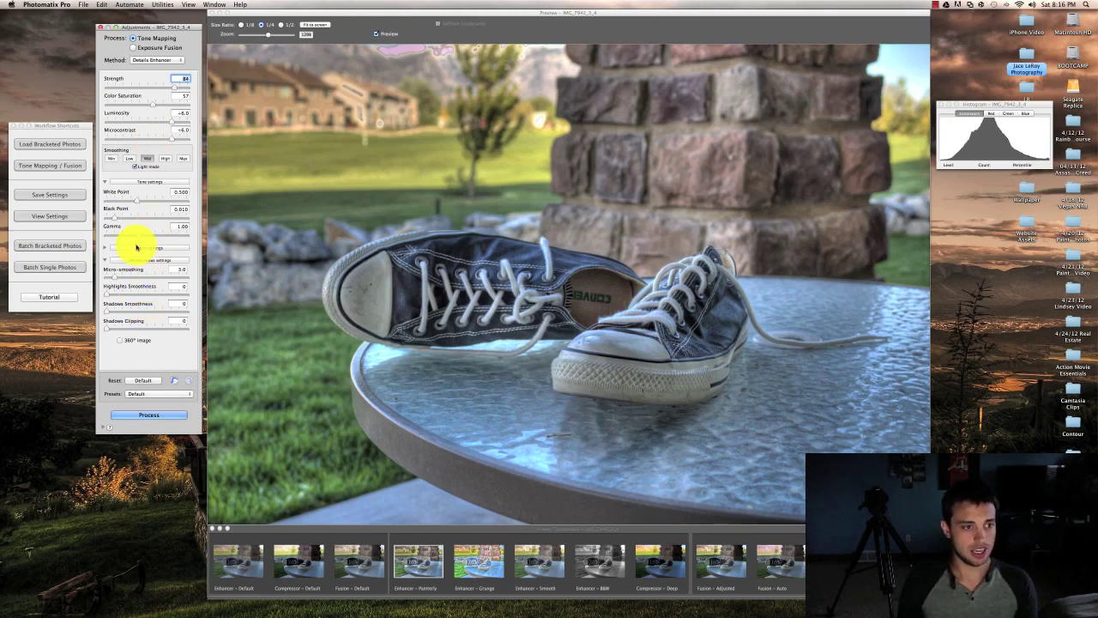
# Process the image and save it as IMG_7942_3_4_tonemapped, a 16-bit TIFF in HDR Tutorial.
pyautogui.click(154, 415)
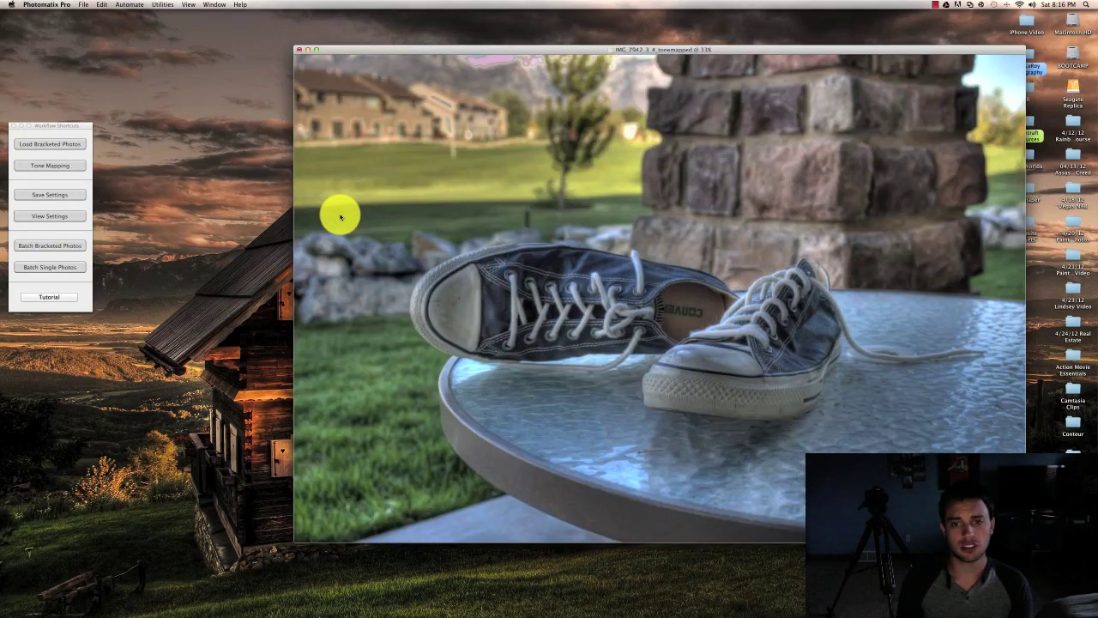
pyautogui.moveTo(564, 47); pyautogui.dragTo(467, 53)
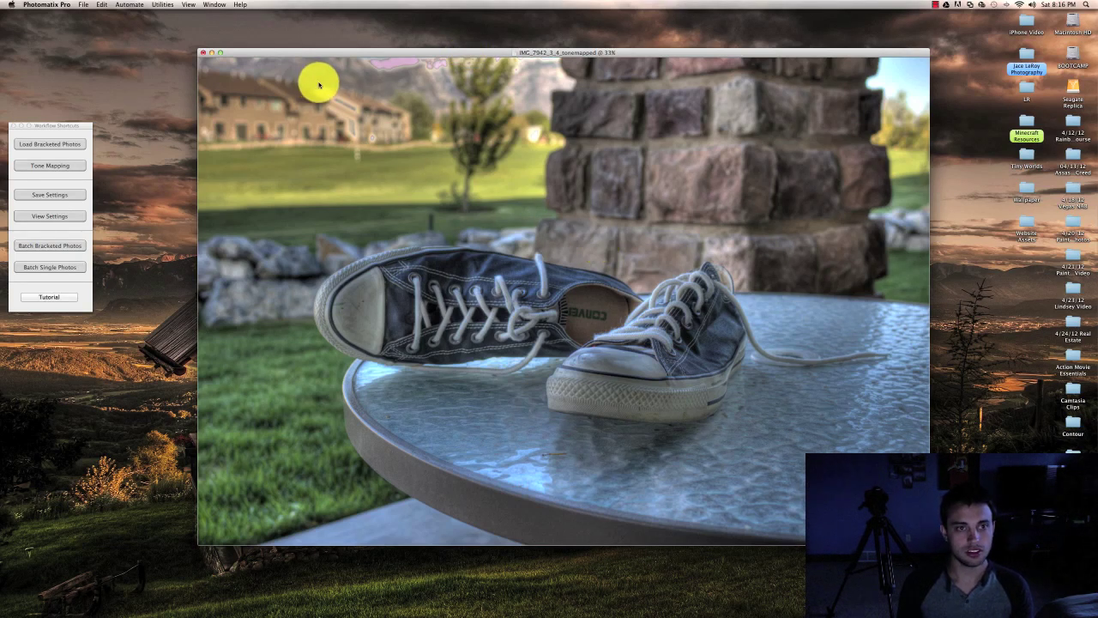
pyautogui.click(203, 53)
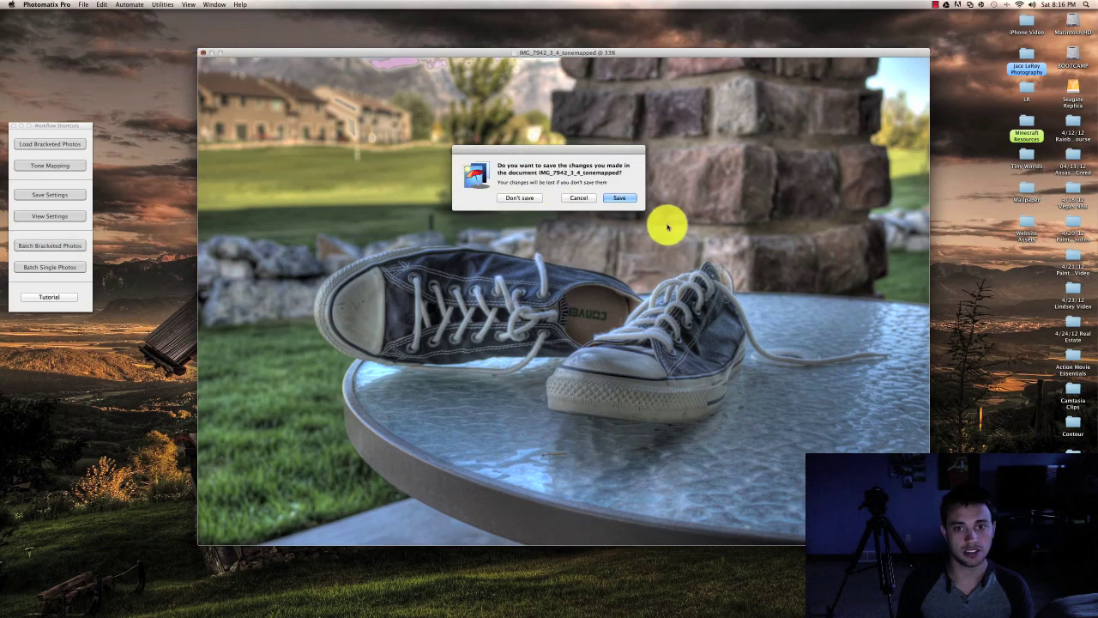
pyautogui.click(632, 197)
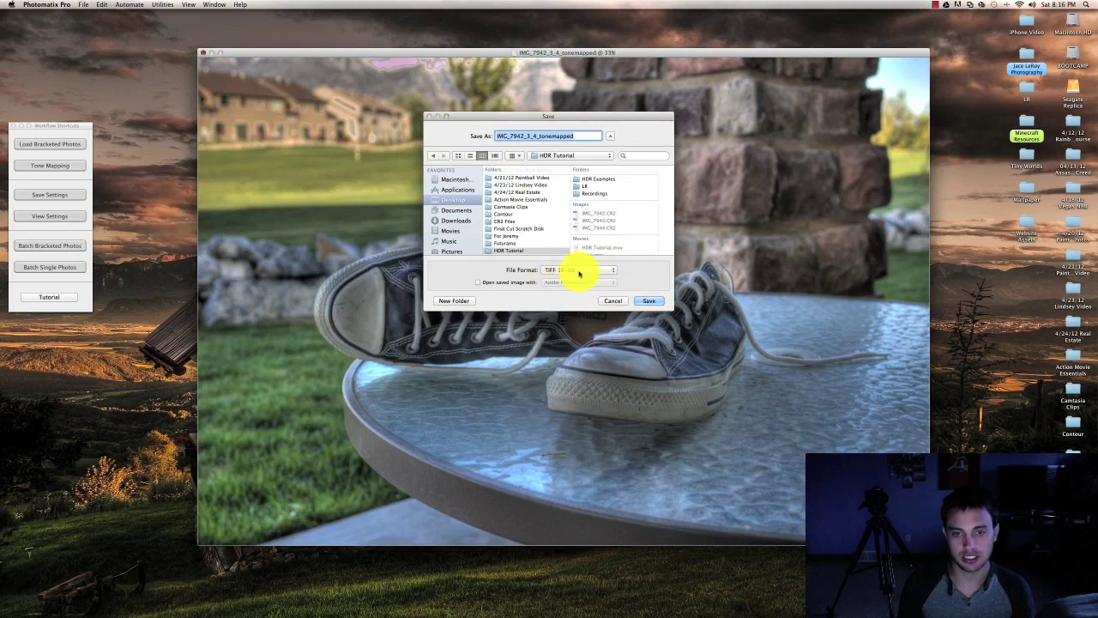
pyautogui.click(642, 300)
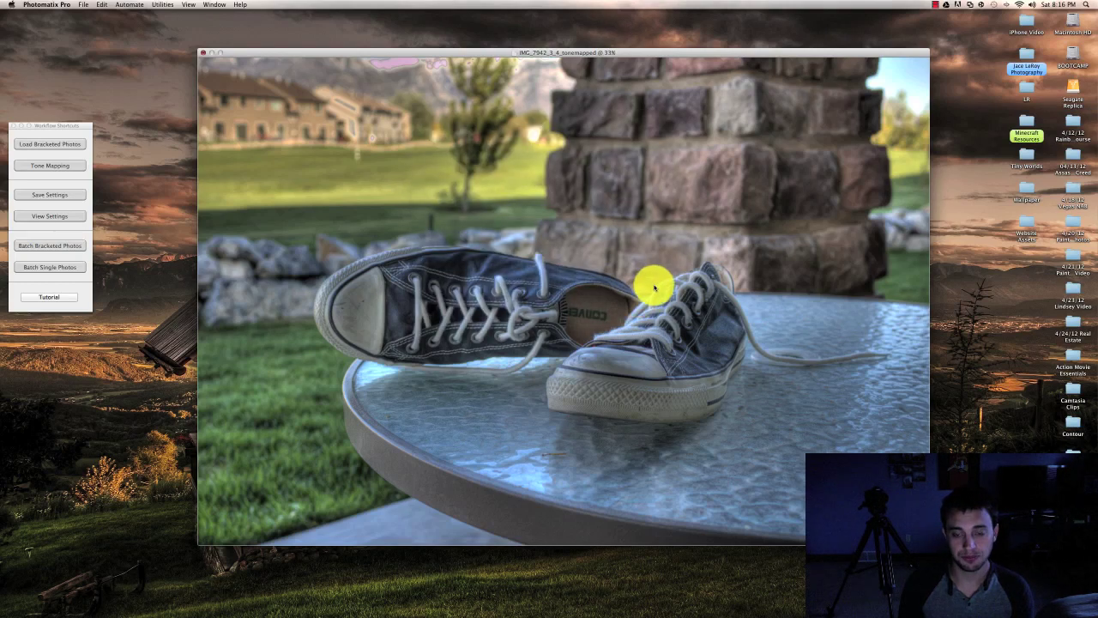
pyautogui.press('super+w')
# Open HDR Tutorial in Finder and preview IMG_7942_3_4_tonemapped.tif at large size.
pyautogui.moveTo(466, 601)
pyautogui.click(197, 598)
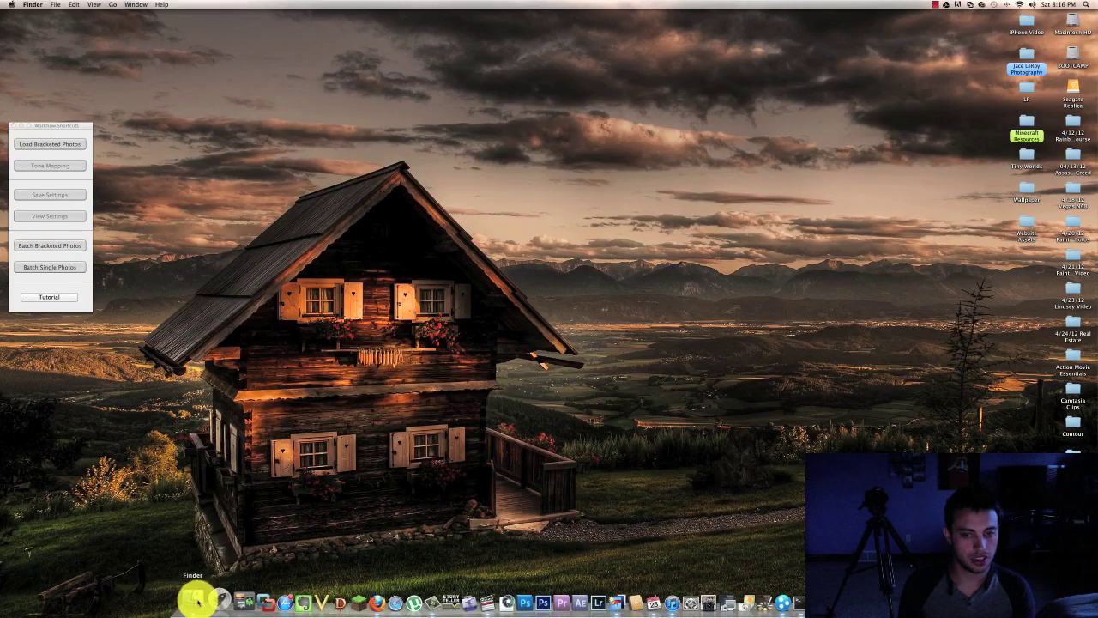
pyautogui.click(378, 198)
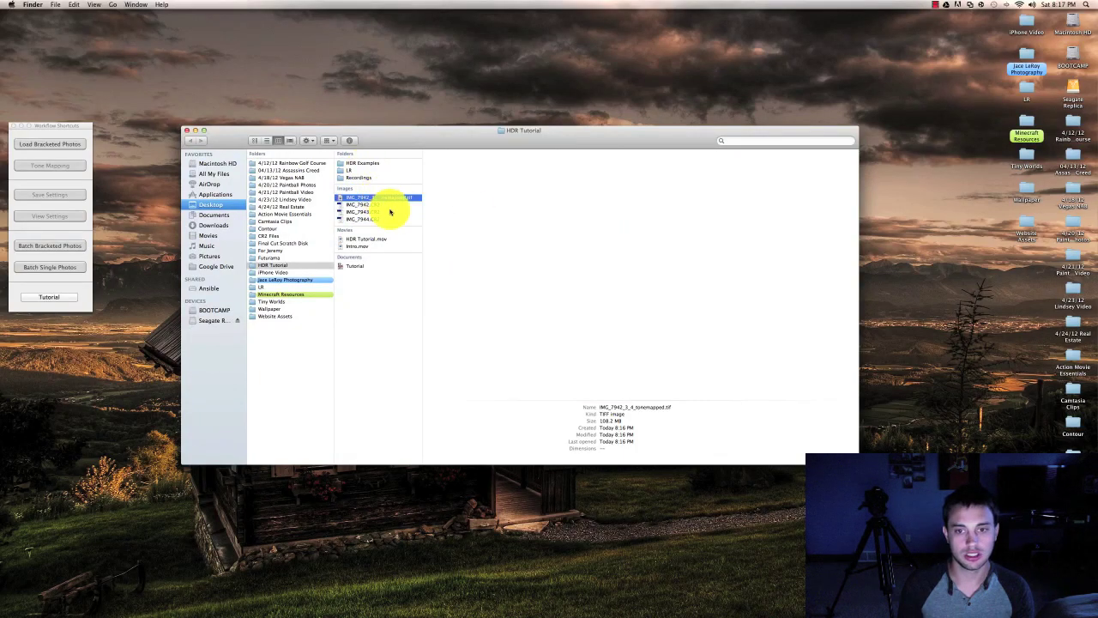
pyautogui.press('space')
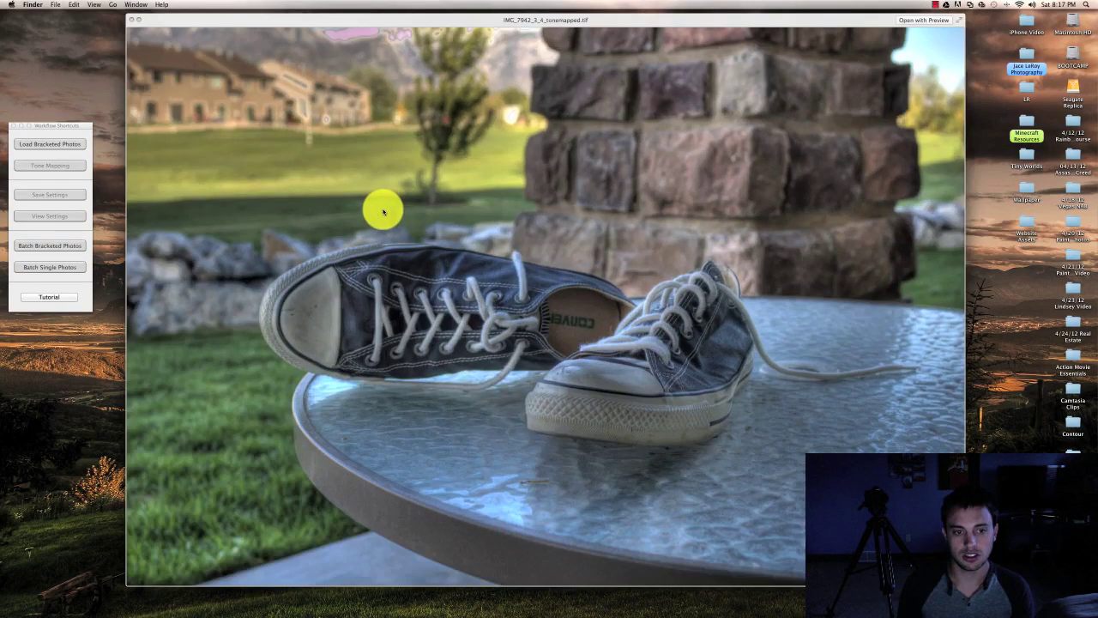
pyautogui.press('space')
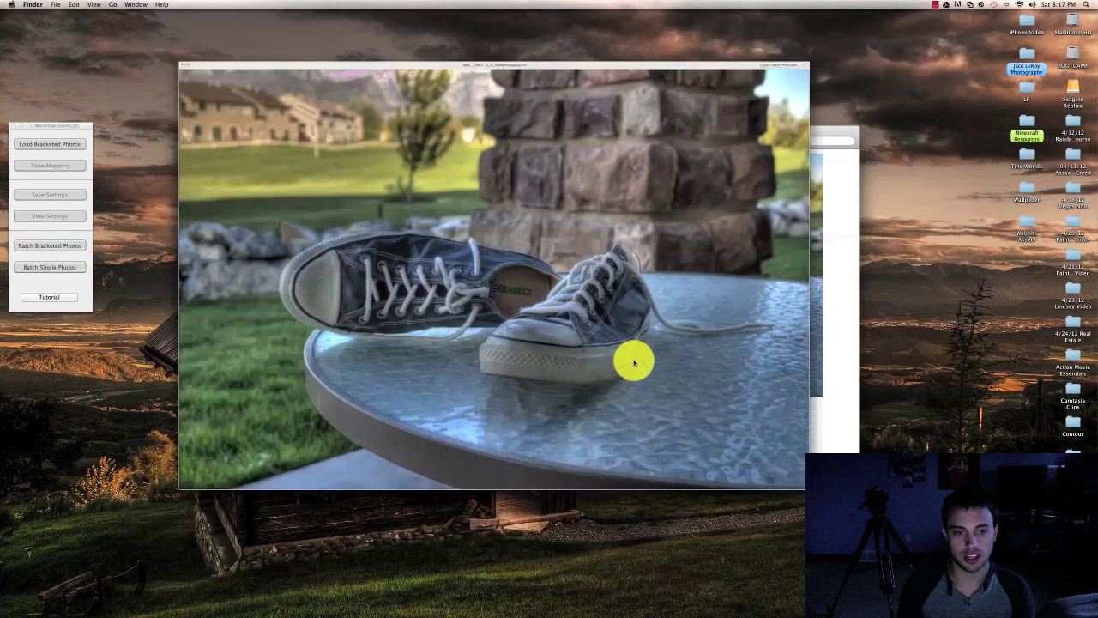
# Open the TIFF with Adobe Photoshop Lightroom 4 via Open With > Other….
pyautogui.rightClick(372, 200)
pyautogui.moveTo(393, 209)
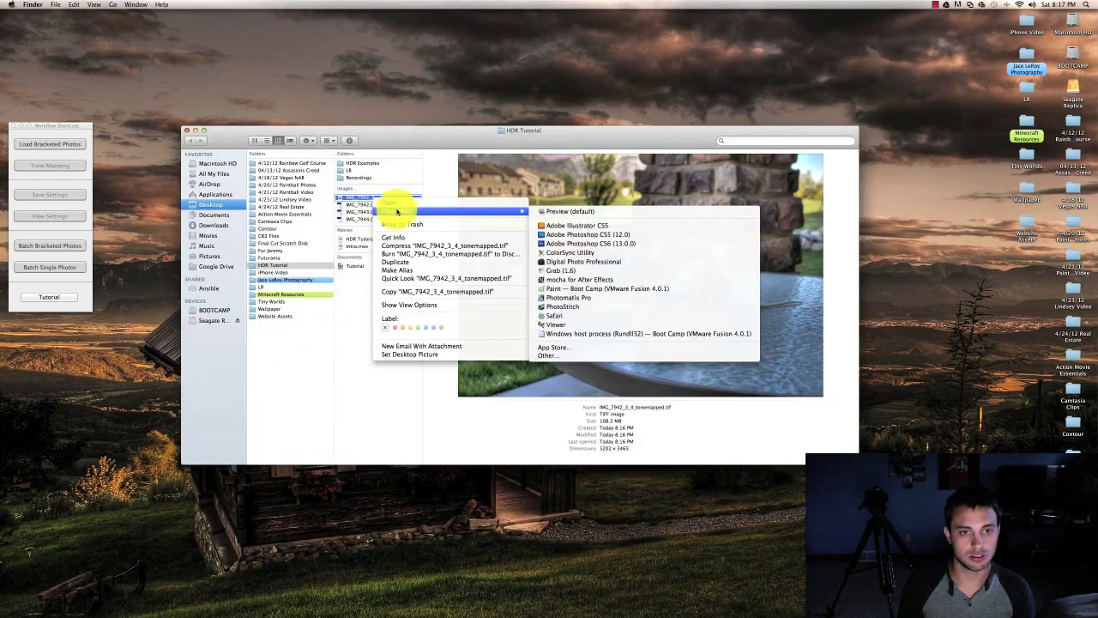
pyautogui.click(565, 357)
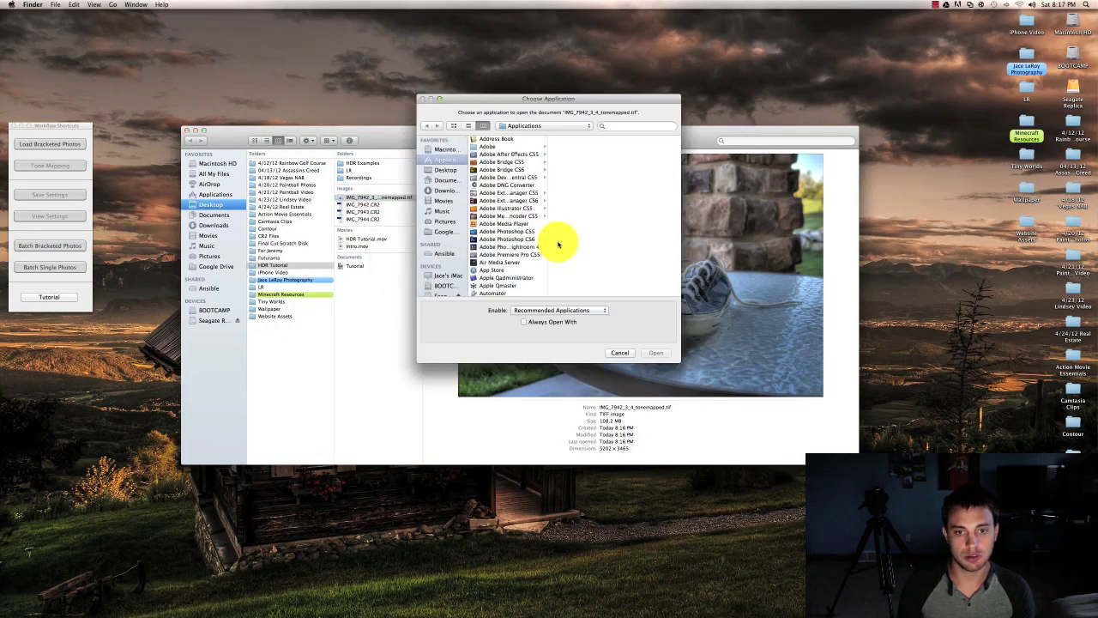
pyautogui.click(496, 247)
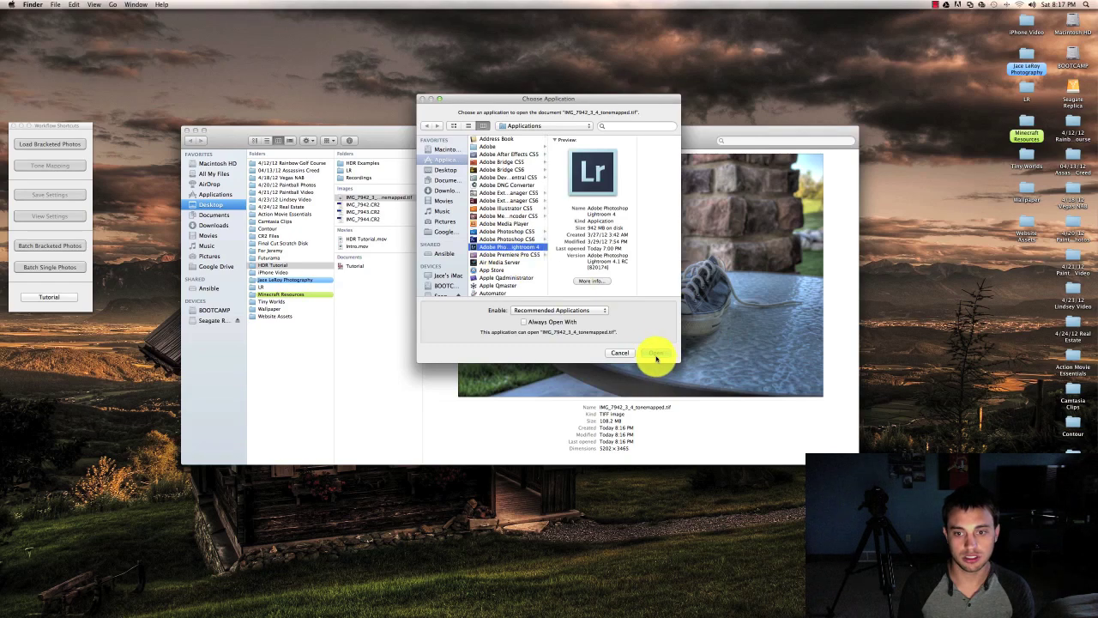
pyautogui.click(657, 352)
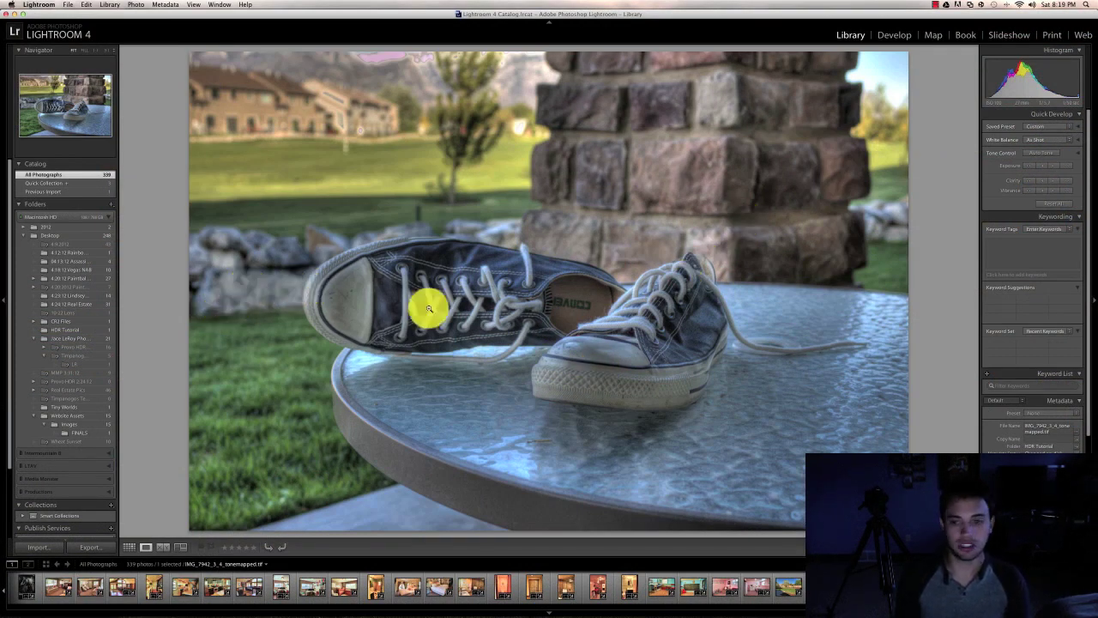
# In Develop, crop inward from the top, left and right edges to cut the buildings.
pyautogui.click(894, 35)
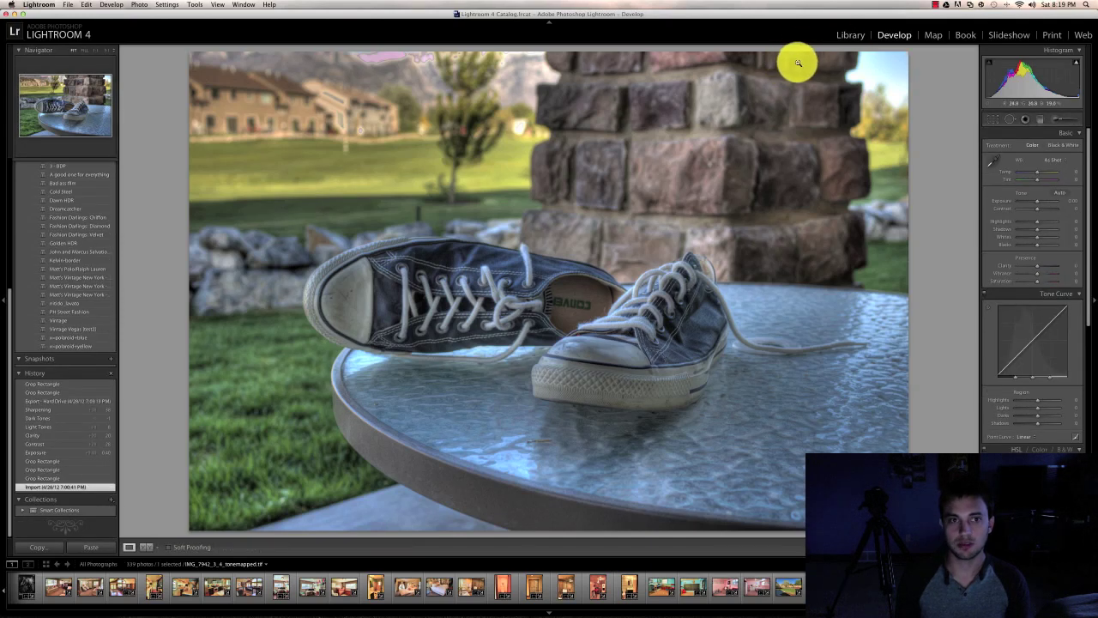
pyautogui.click(992, 121)
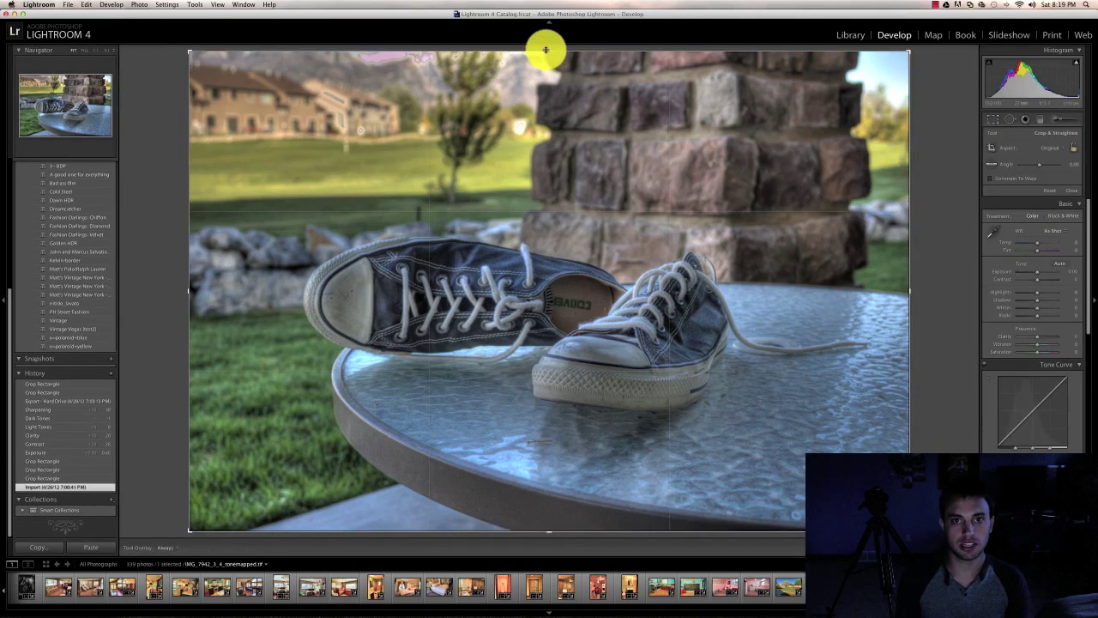
pyautogui.moveTo(544, 47); pyautogui.dragTo(544, 94)
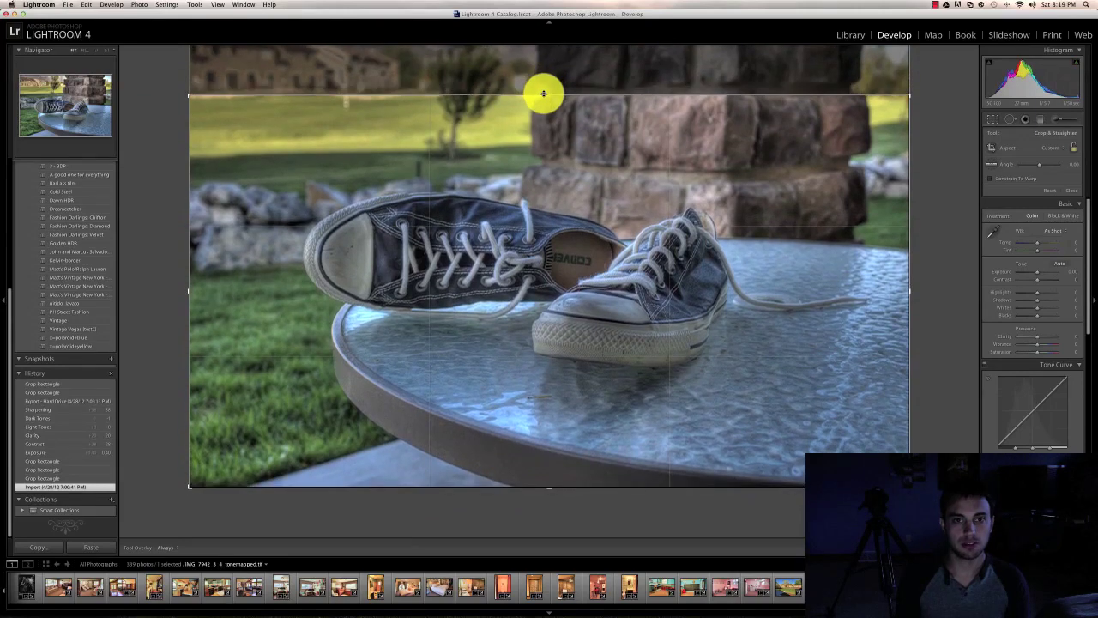
pyautogui.moveTo(184, 289); pyautogui.dragTo(236, 290)
pyautogui.moveTo(864, 292); pyautogui.dragTo(845, 294)
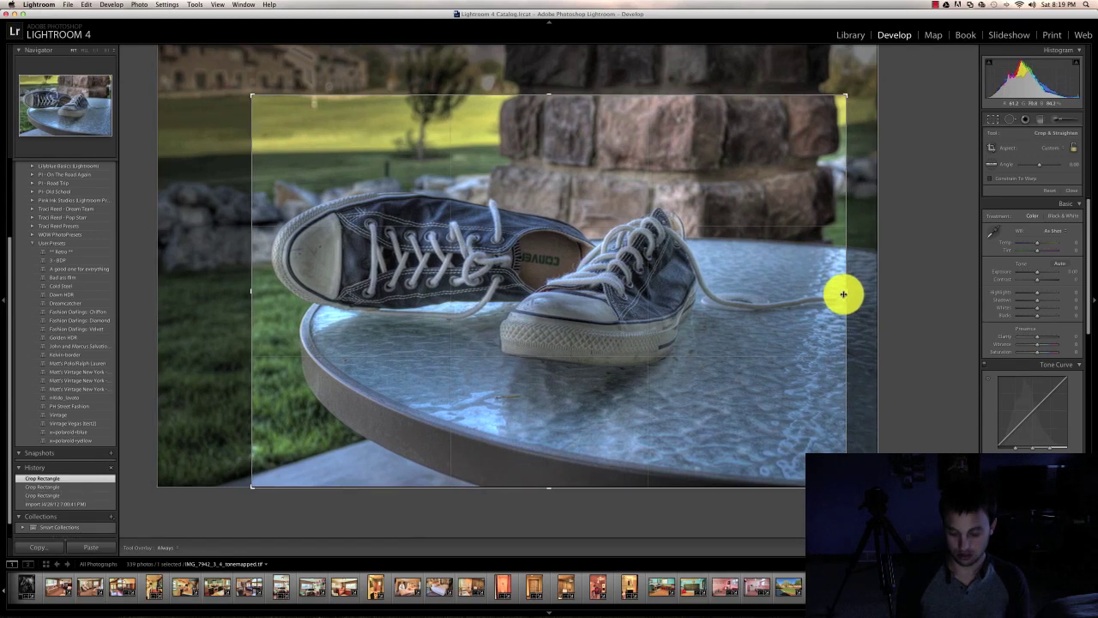
pyautogui.press('Return')
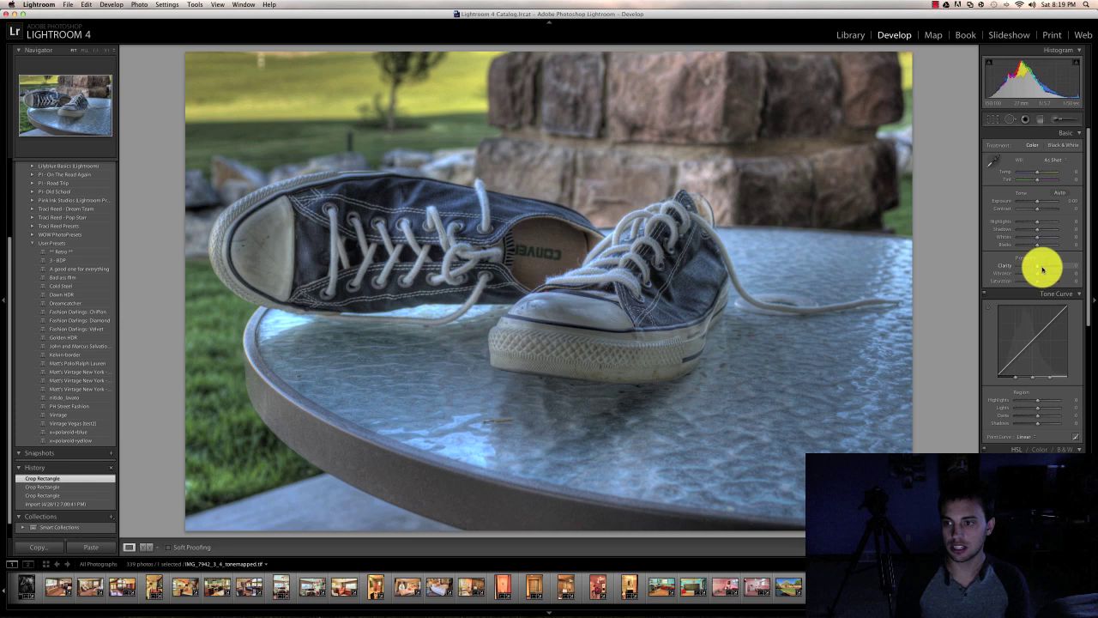
# Set Clarity +24, Exposure +0.15, sharpening +37, and tone-curve Lights +13, Darks -4.
pyautogui.moveTo(1039, 267); pyautogui.dragTo(1042, 269)
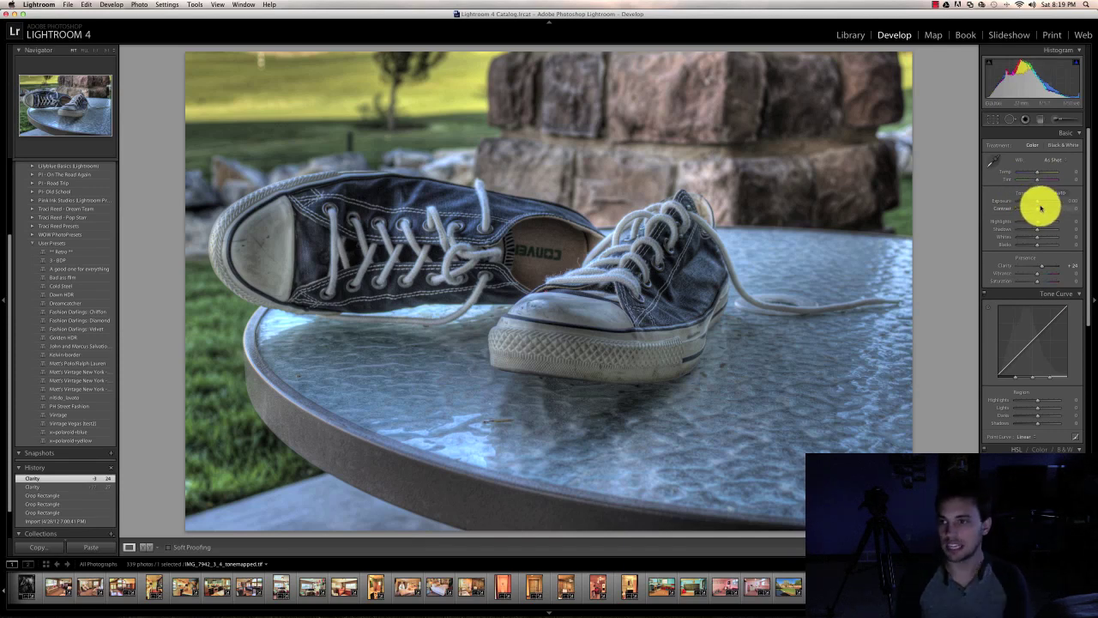
pyautogui.moveTo(1038, 203); pyautogui.dragTo(1040, 204)
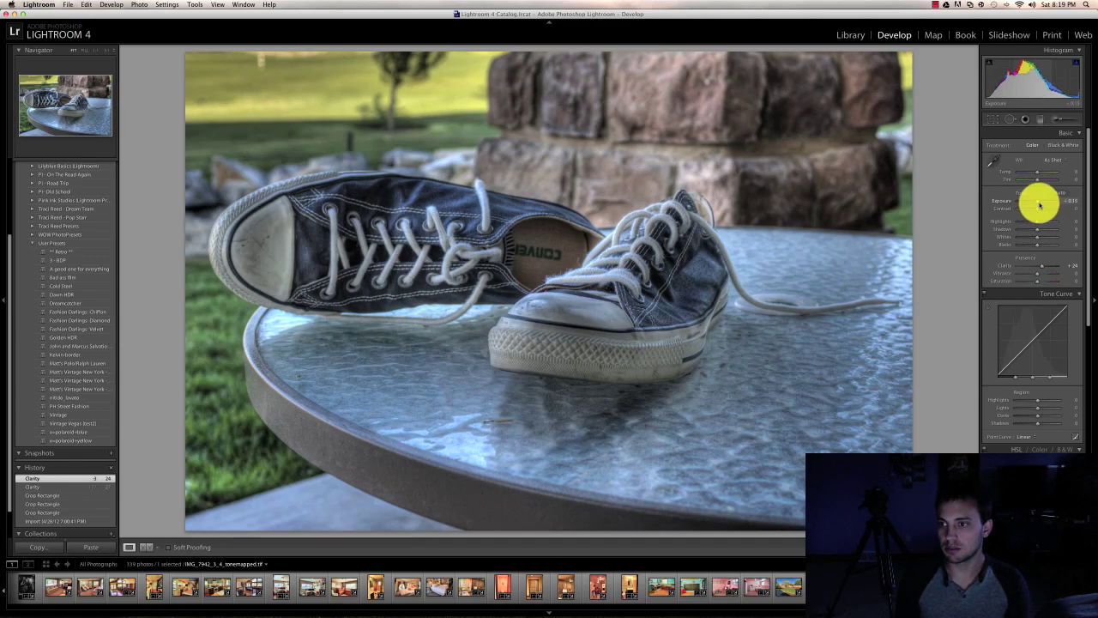
pyautogui.scroll(-10, 1017, 326)
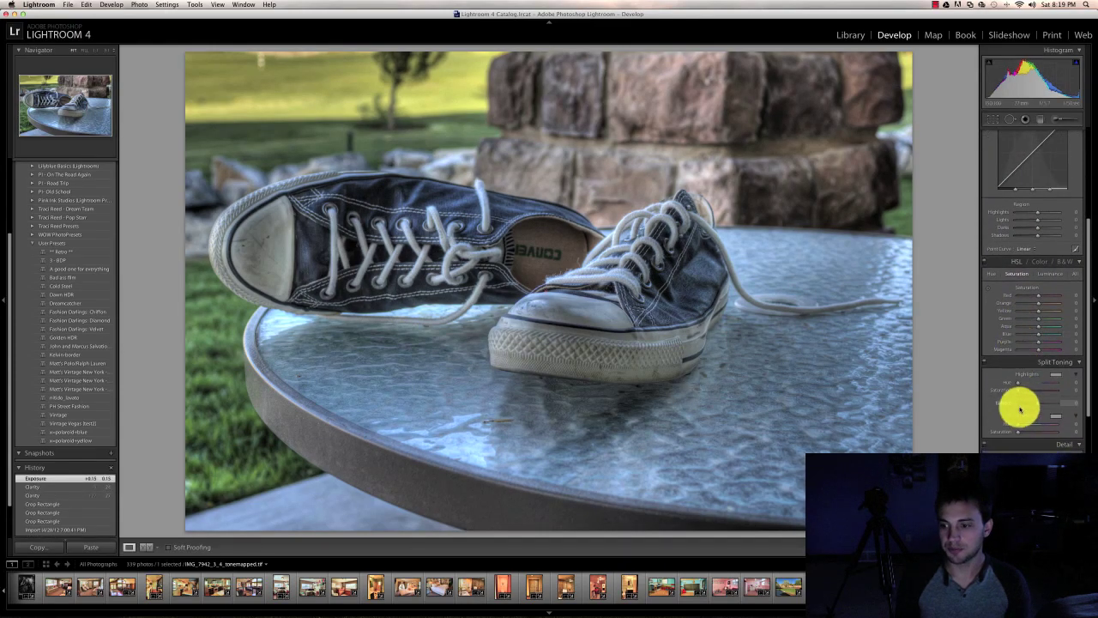
pyautogui.moveTo(999, 468); pyautogui.dragTo(1016, 468)
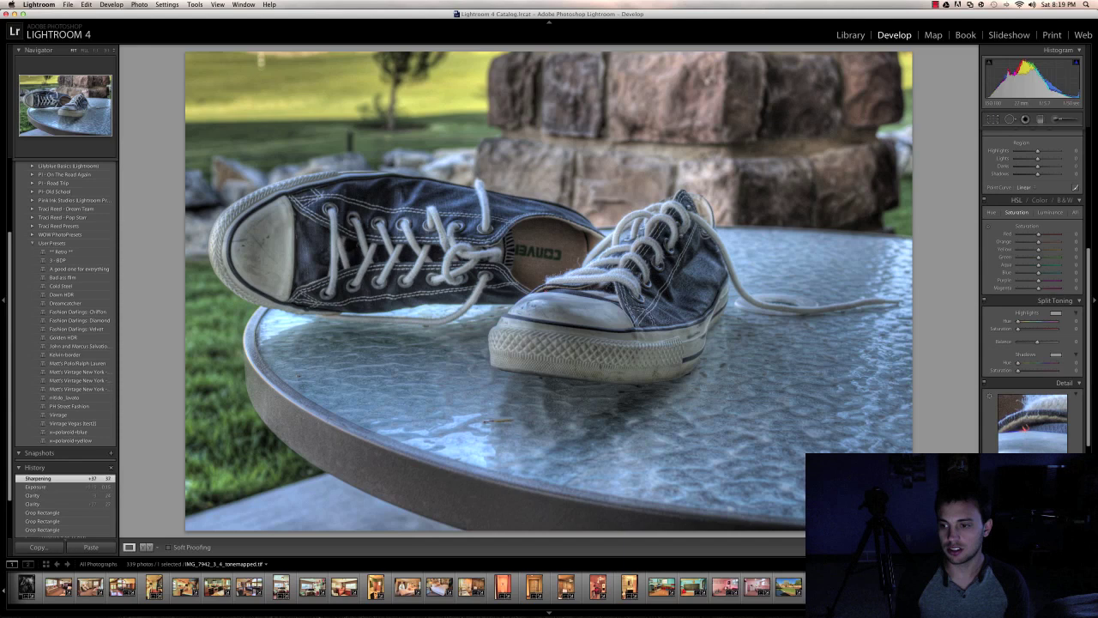
pyautogui.scroll(10, 1017, 284)
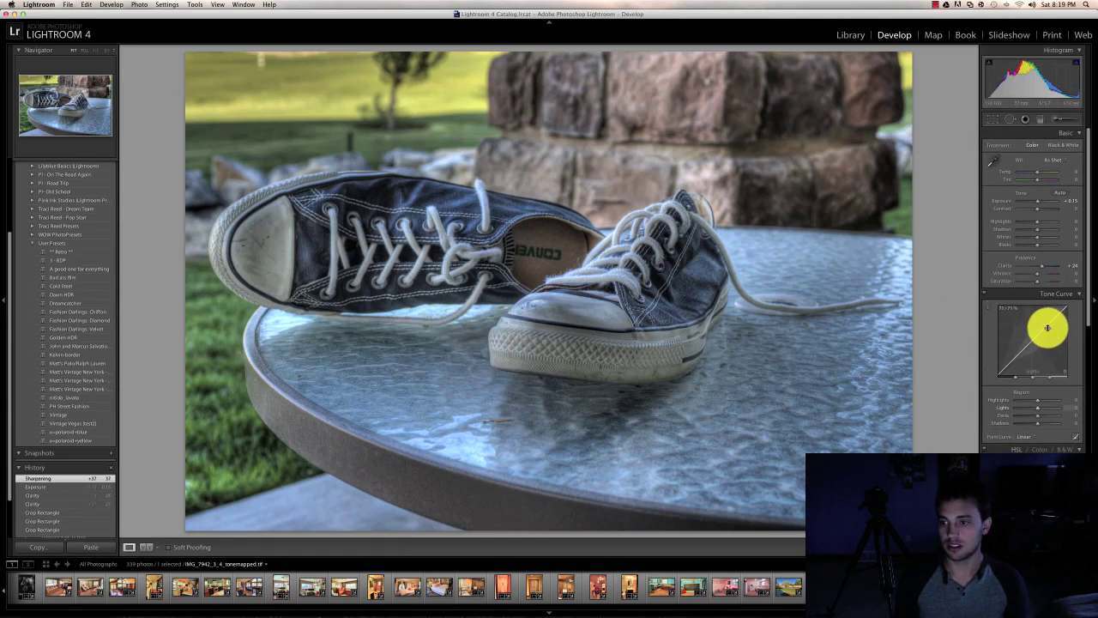
pyautogui.moveTo(1047, 326); pyautogui.dragTo(1047, 318)
pyautogui.moveTo(1018, 356); pyautogui.dragTo(1025, 362)
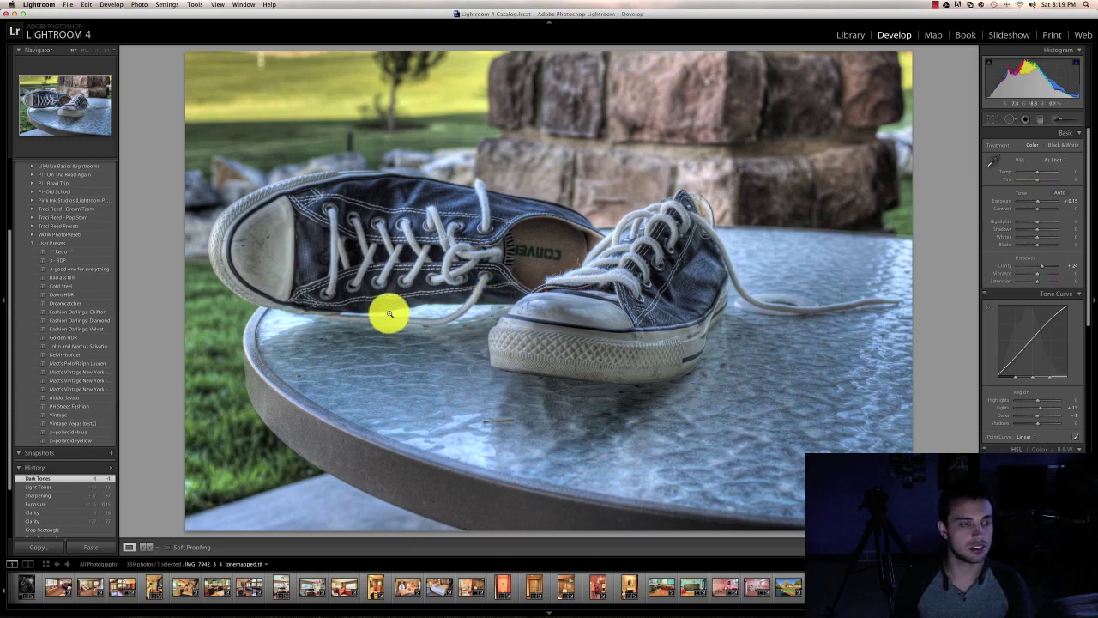
# Export the sneaker as an sRGB JPEG limited to 800K into an LR subfolder, overwriting the existing file.
pyautogui.click(70, 5)
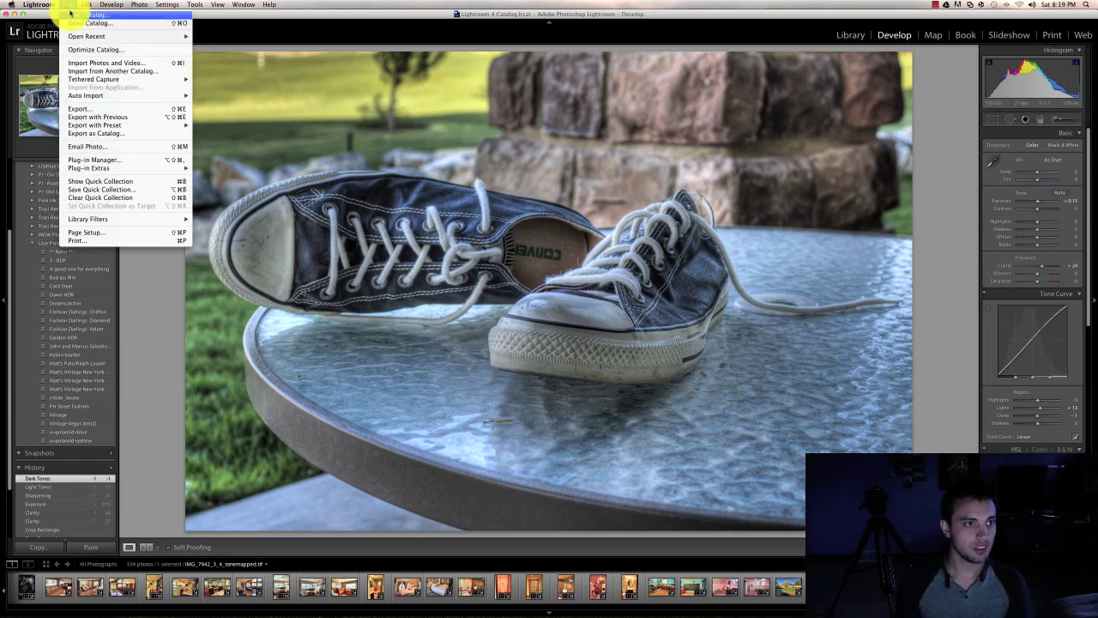
pyautogui.click(108, 106)
pyautogui.scroll(-3, 629, 215)
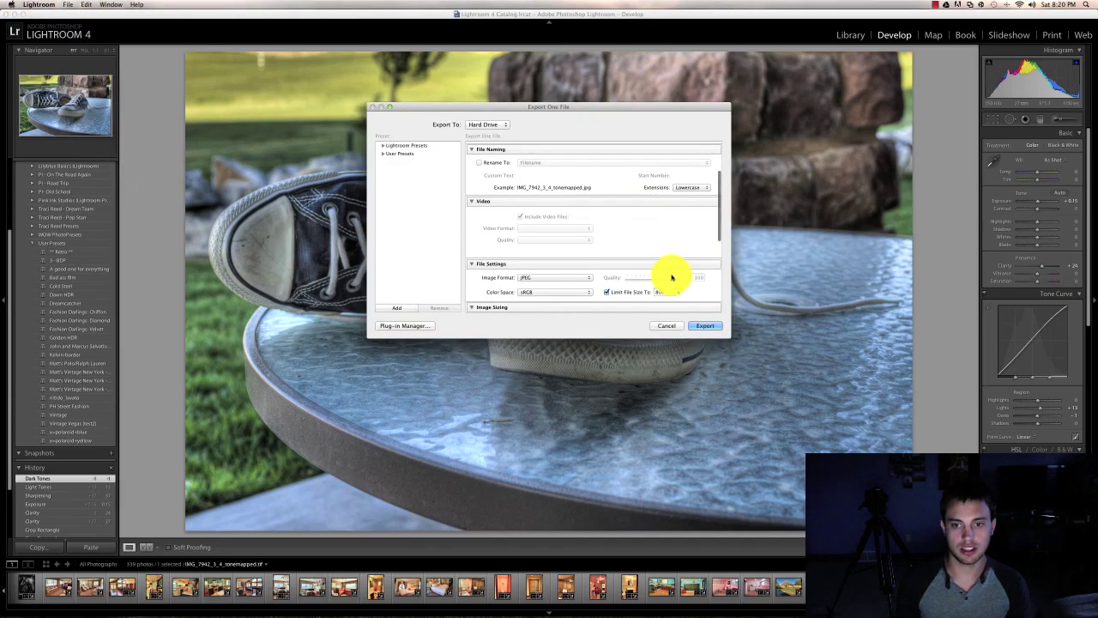
pyautogui.scroll(-2, 644, 287)
pyautogui.scroll(-1, 644, 287)
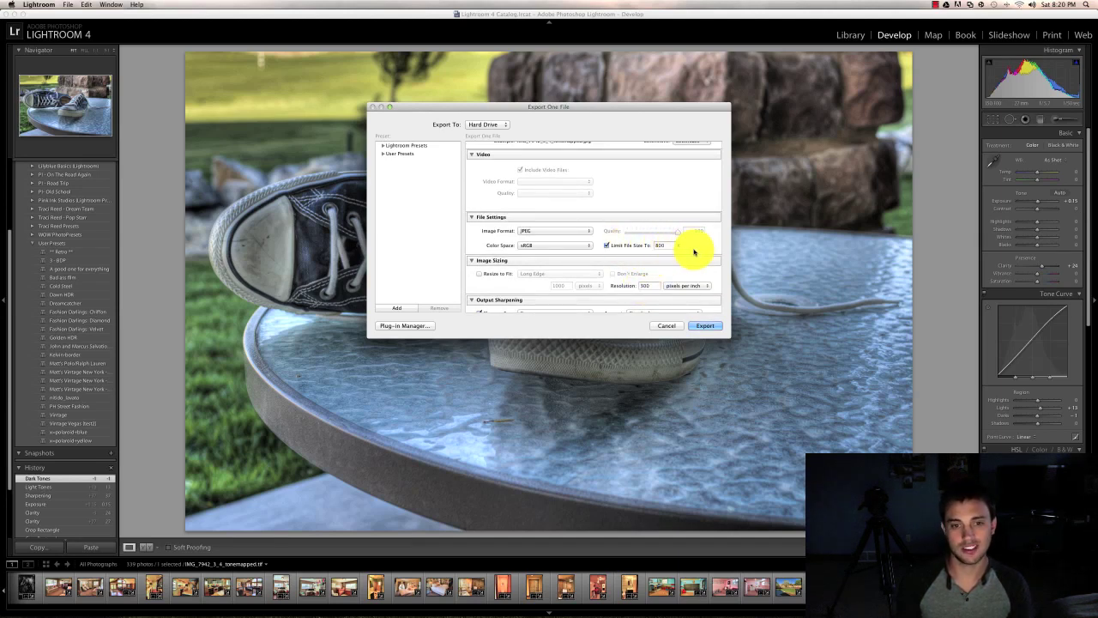
pyautogui.click(609, 245)
pyautogui.scroll(5, 612, 244)
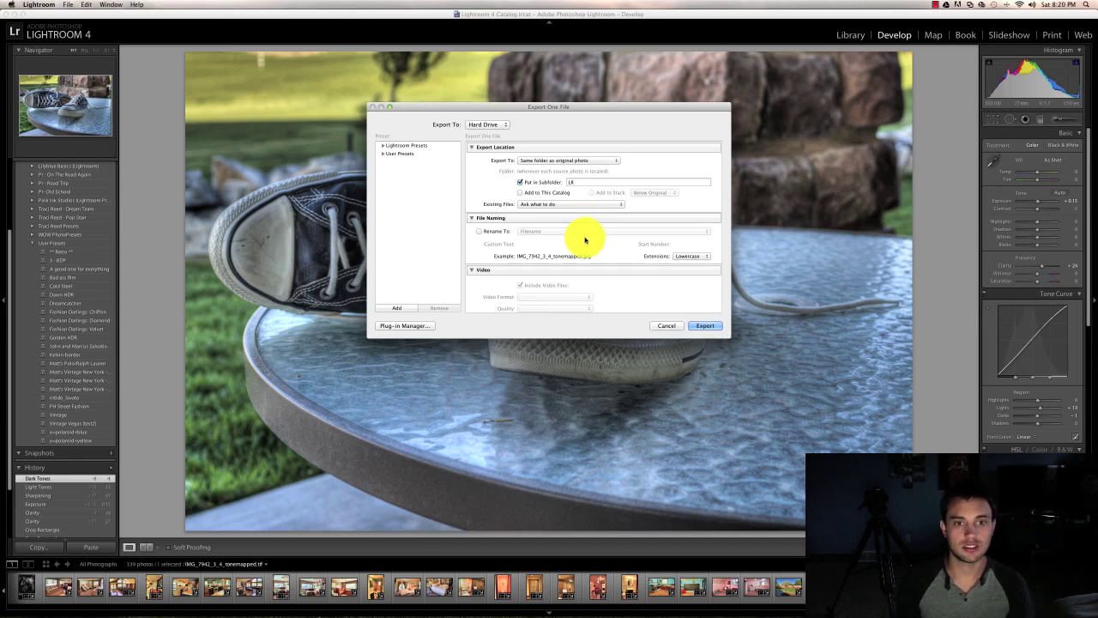
pyautogui.scroll(-5, 584, 241)
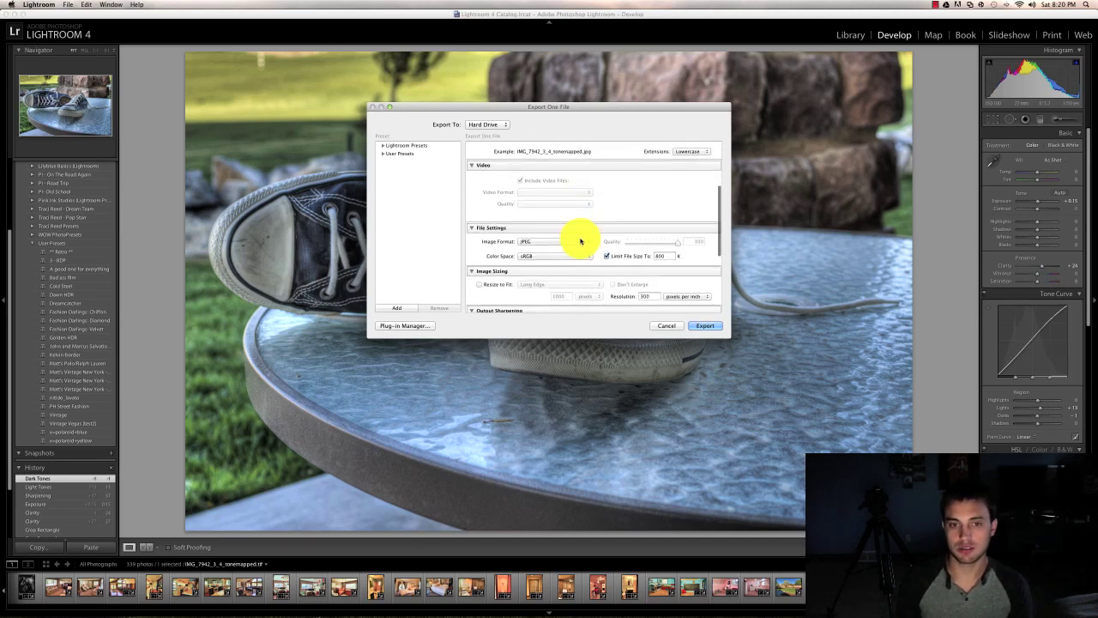
pyautogui.click(703, 326)
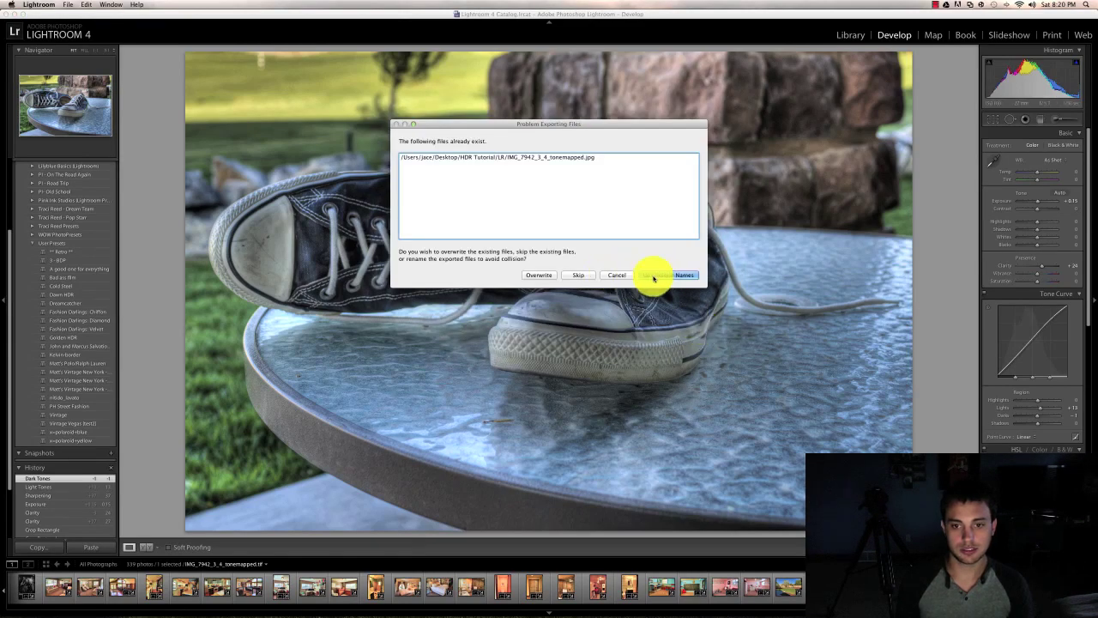
pyautogui.click(542, 275)
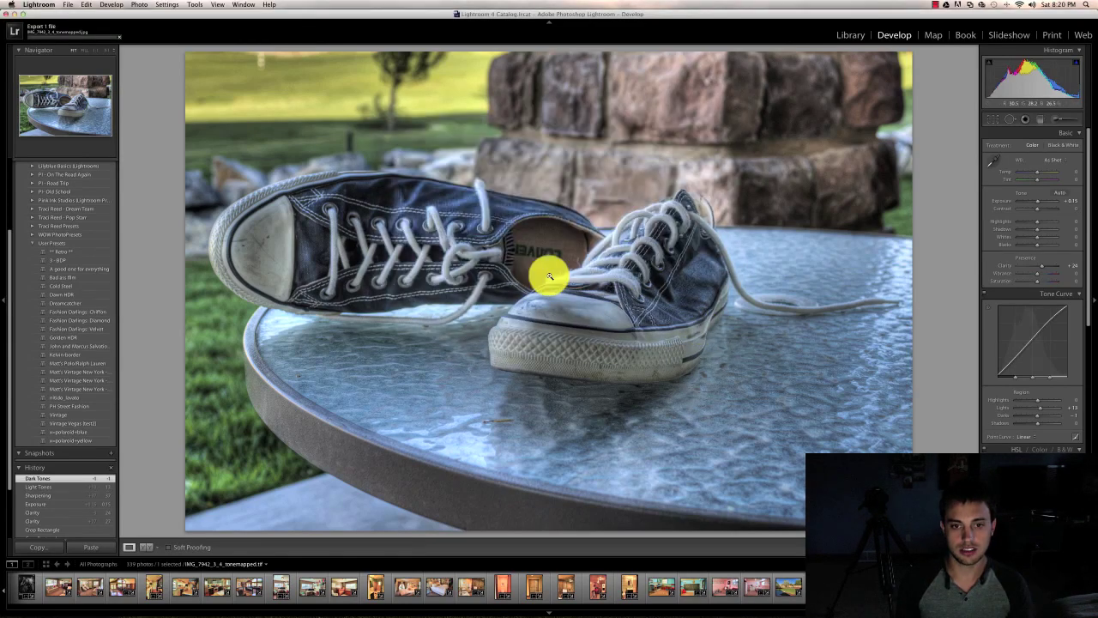